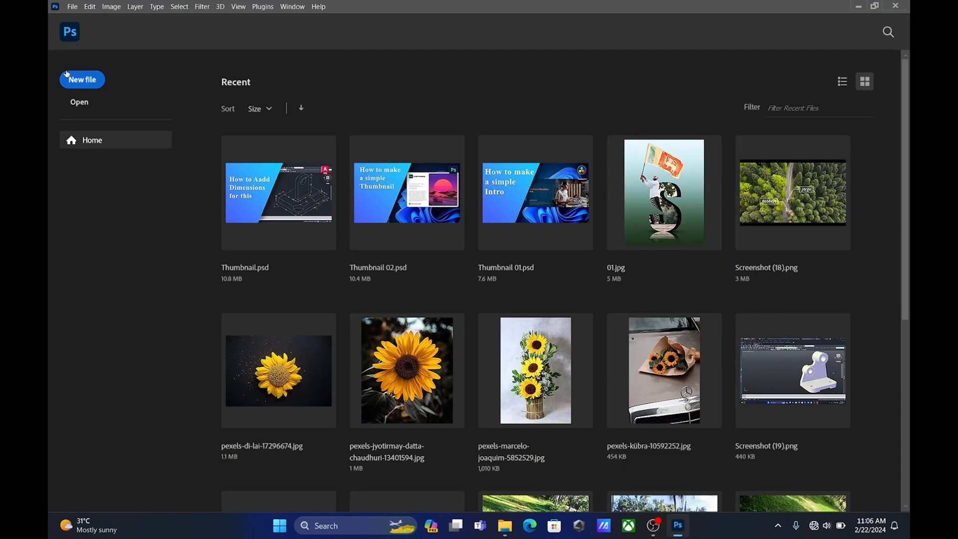
Create a new document from the 18 x 24 in Poster preset at 300 ppi.
left_click(80, 78)
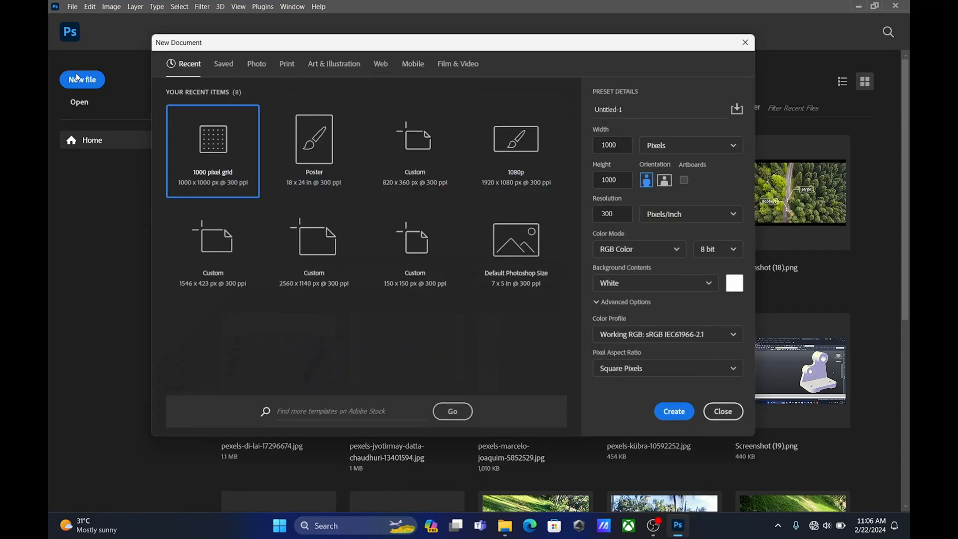
left_click(336, 157)
double_click(336, 156)
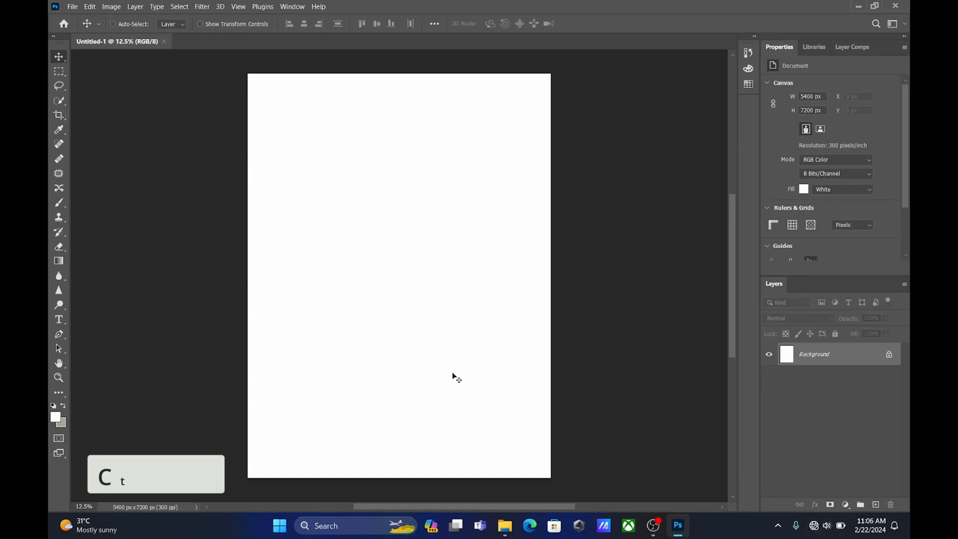
Open the Pexels portrait photo of the woman from folder 06 inside the EdudotLearn Photoshop folder.
key("ctrl+o")
left_click(117, 32)
left_click(118, 32)
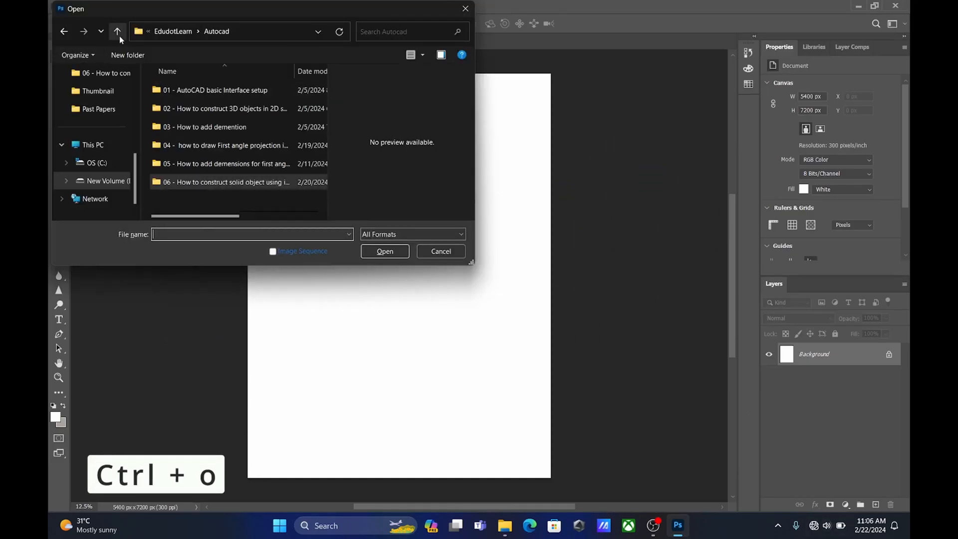
left_click(118, 31)
double_click(224, 131)
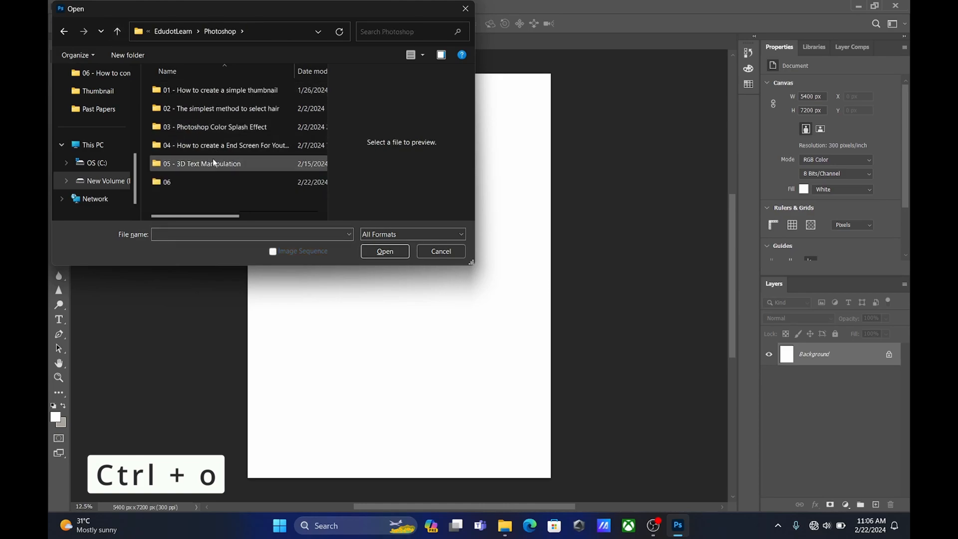
double_click(210, 180)
left_click(190, 104)
left_click(398, 256)
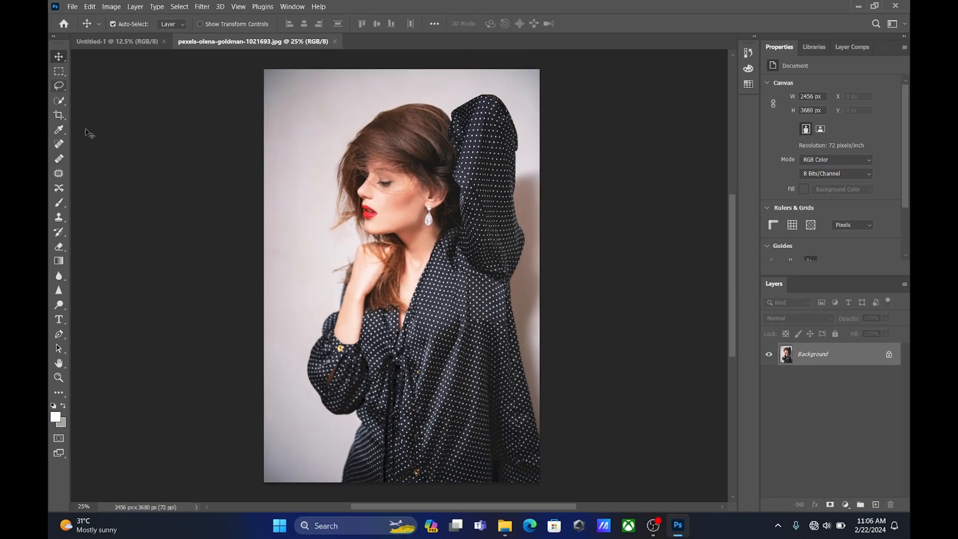
Unlock the photo's Background layer and select the woman automatically with Select Subject.
left_click(888, 355)
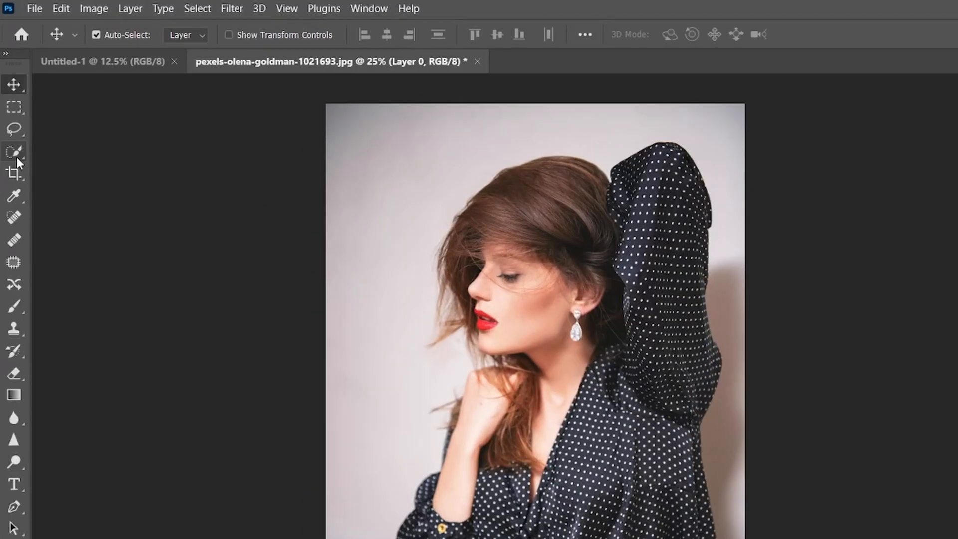
left_click(16, 157)
left_click(483, 34)
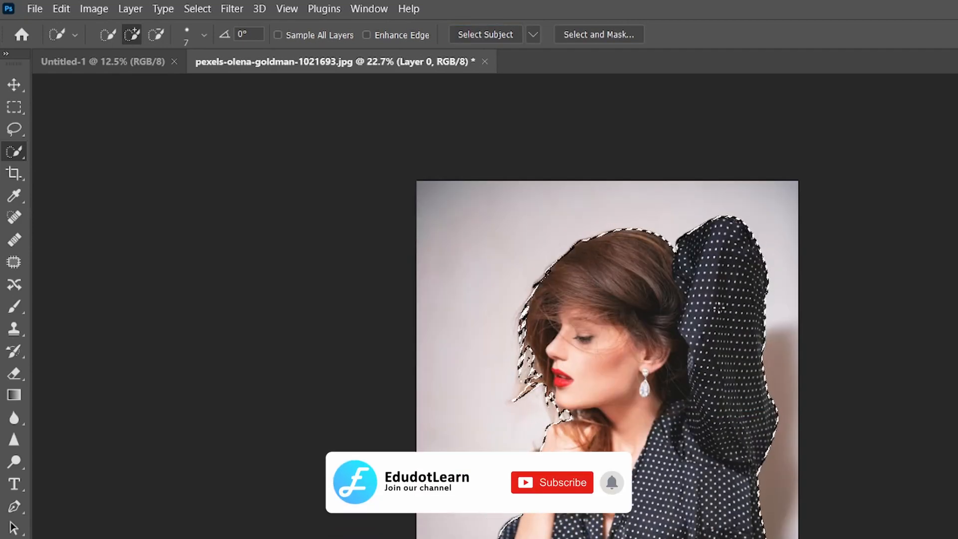
Open the selection in Select and Mask, preview it against transparency, and run Refine Hair.
left_click(617, 37)
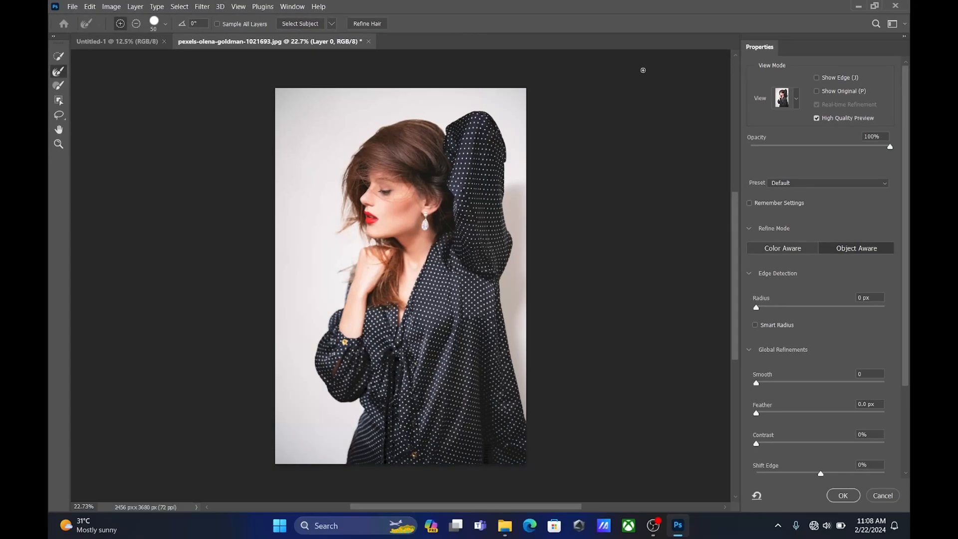
left_click(794, 101)
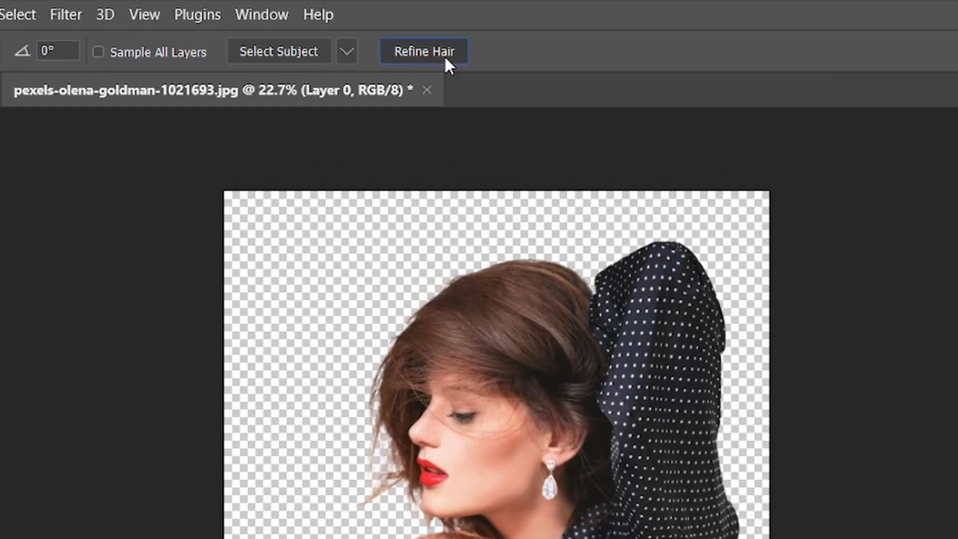
left_click(445, 57)
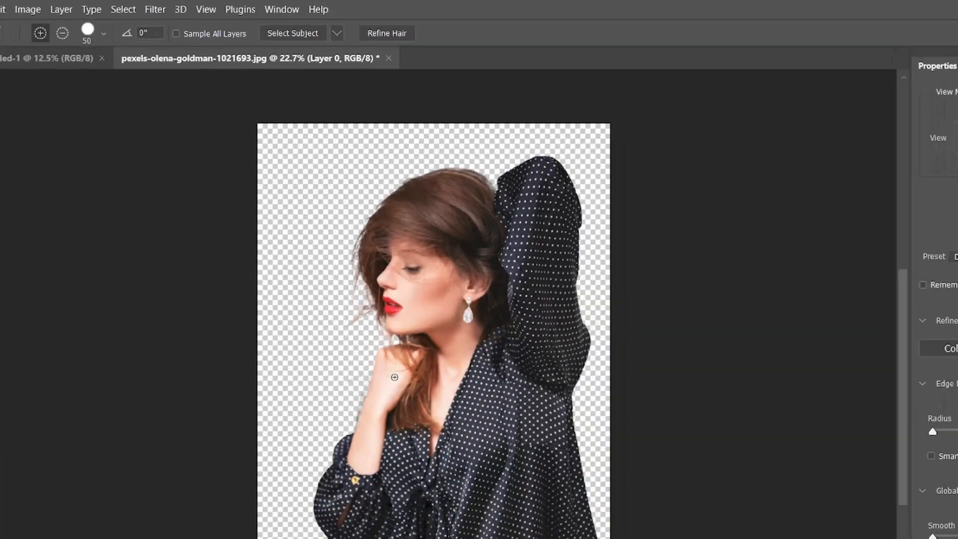
Brush over the loose hair beside the face, under the chin and behind the wrist to refine the selection edge.
scroll(373, 268, "up", 4)
scroll(373, 268, "up", 4)
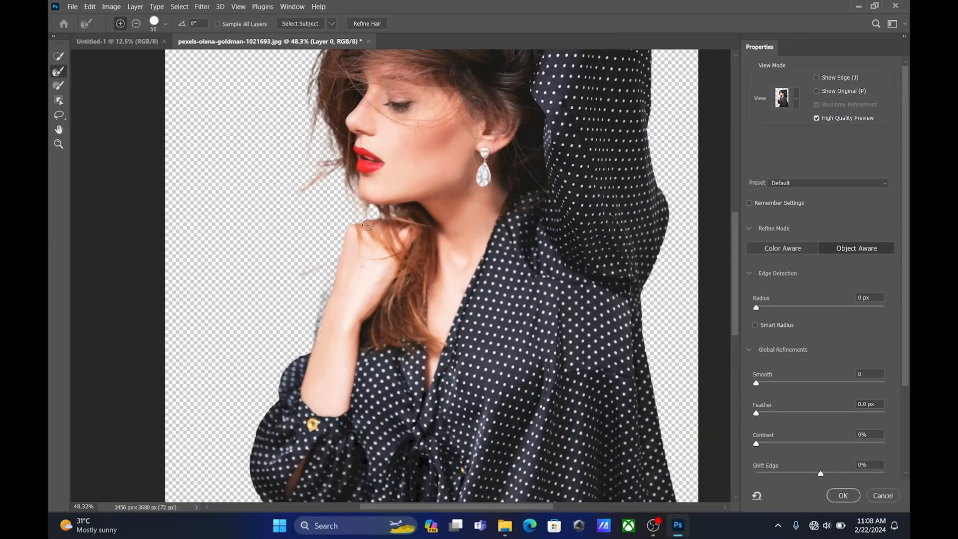
left_click_drag(361, 203, 345, 171)
mouse_move(336, 150)
left_mouse_down()
mouse_move(318, 181)
mouse_move(345, 159)
left_mouse_up()
mouse_move(339, 260)
left_mouse_down()
mouse_move(296, 278)
mouse_move(322, 329)
left_mouse_up()
mouse_move(381, 213)
left_mouse_down()
mouse_move(370, 197)
mouse_move(362, 215)
mouse_move(374, 227)
mouse_move(354, 189)
mouse_move(363, 230)
mouse_move(355, 181)
left_mouse_up()
Refine the hair edge along the crown and beside the raised sleeve with the Refine Edge Brush, and apply the refined selection.
scroll(354, 180, "up", 1)
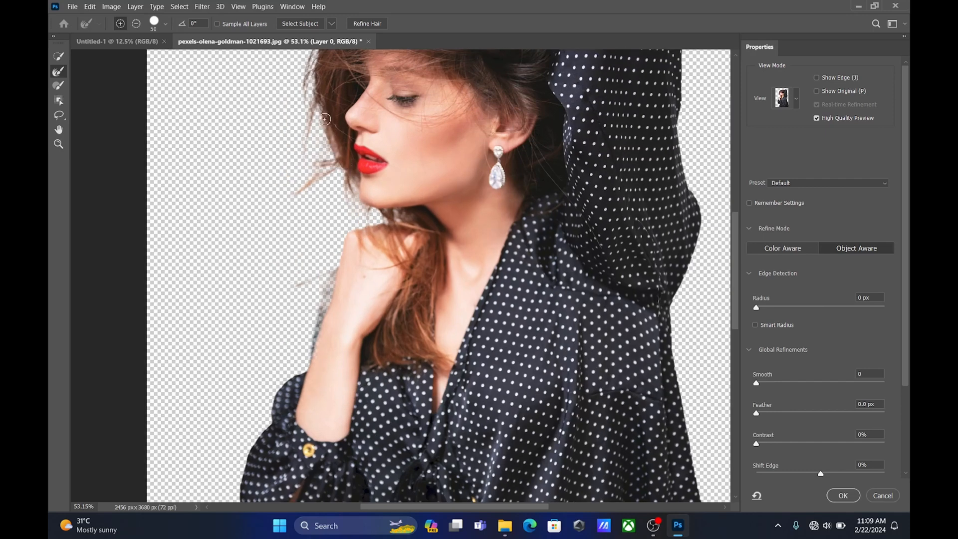
scroll(331, 169, "down", 2)
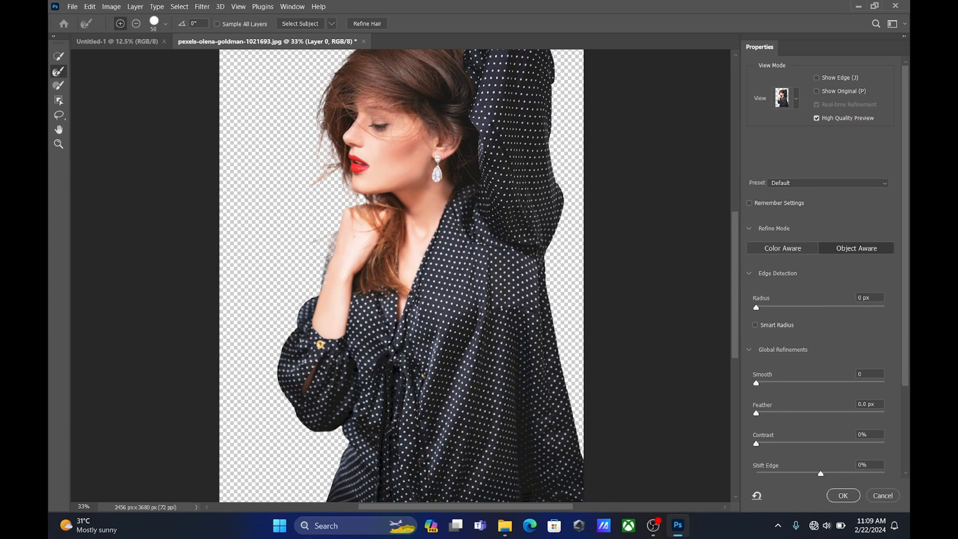
scroll(349, 56, "down", 2)
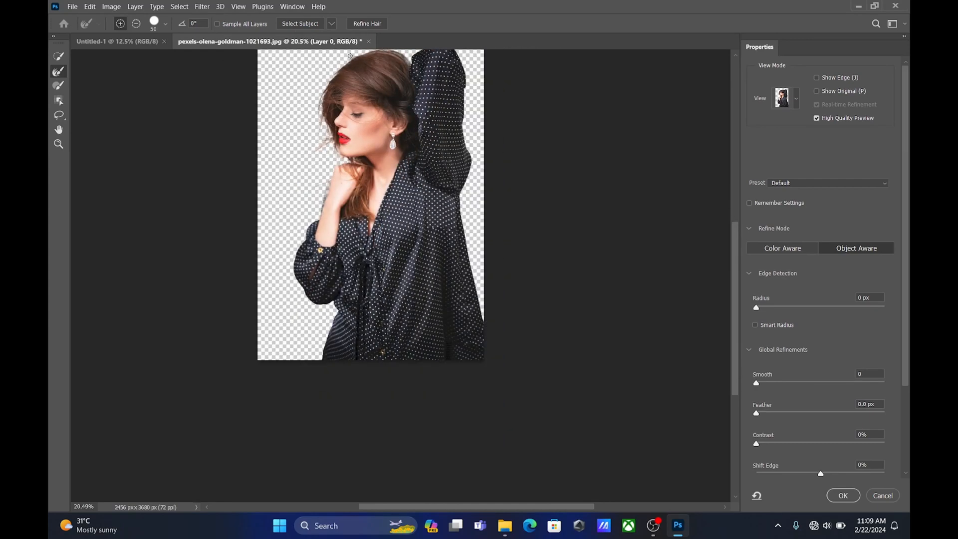
scroll(351, 56, "up", 3)
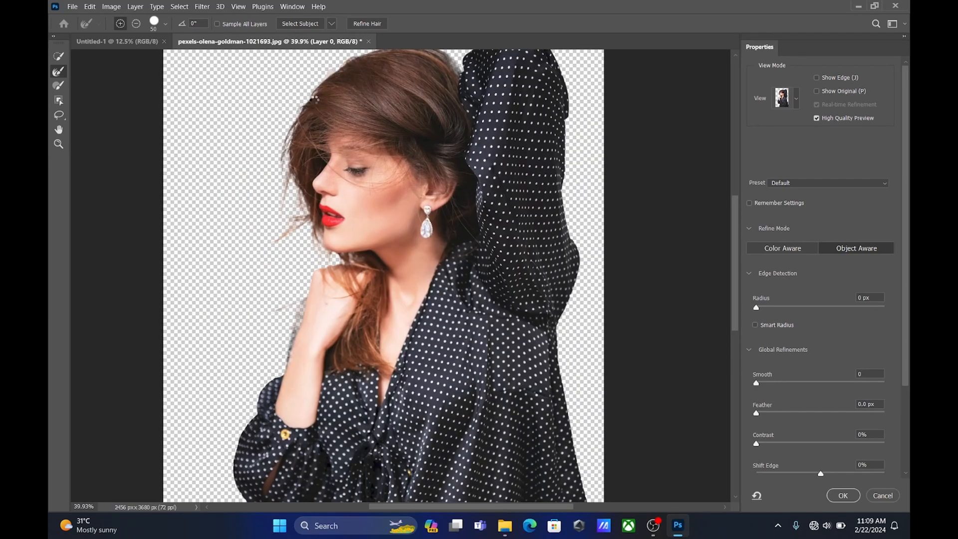
scroll(315, 99, "down", 2)
scroll(388, 91, "up", 4)
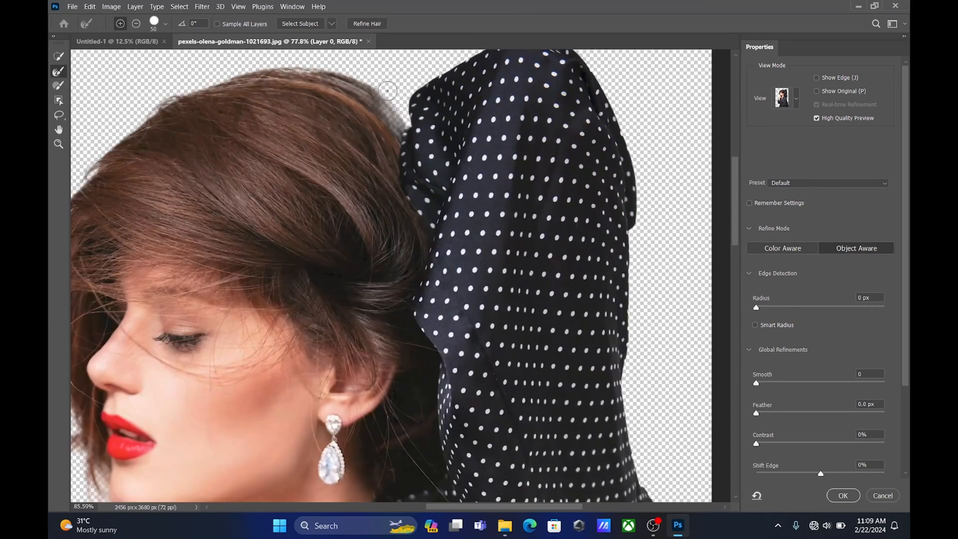
mouse_move(388, 91)
left_mouse_down()
mouse_move(382, 125)
mouse_move(394, 147)
left_mouse_up()
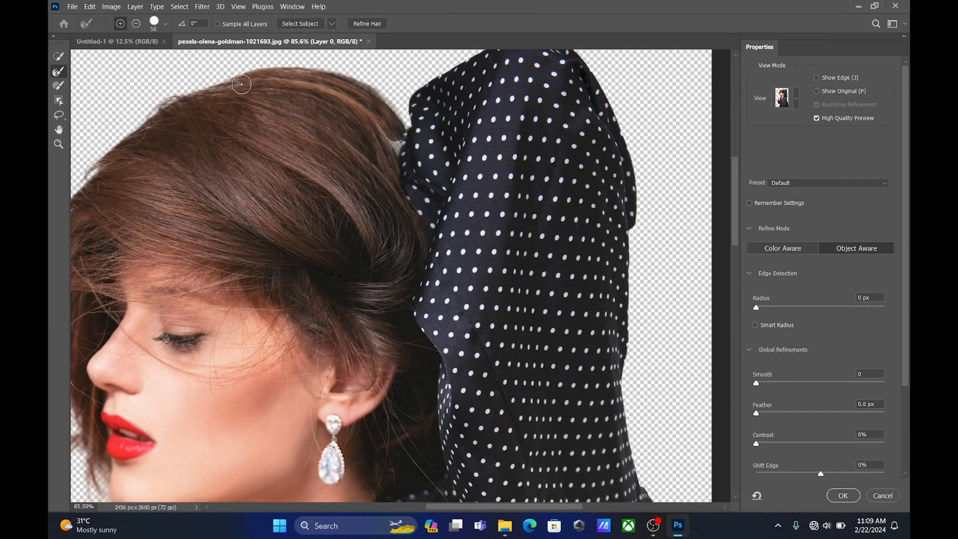
left_click_drag(241, 84, 201, 103)
mouse_move(358, 84)
left_mouse_down()
mouse_move(398, 142)
mouse_move(310, 83)
left_mouse_up()
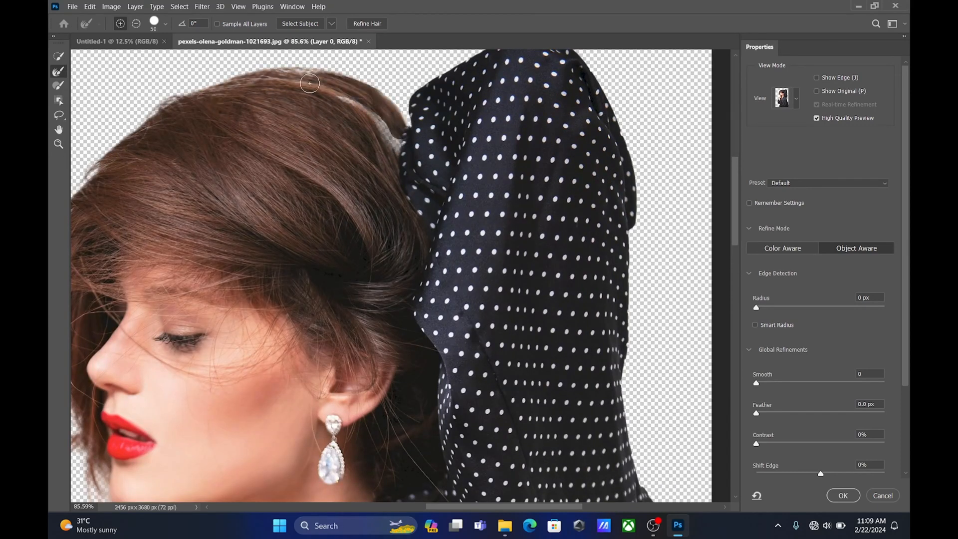
mouse_move(375, 105)
left_mouse_down()
mouse_move(404, 152)
mouse_move(406, 102)
left_mouse_up()
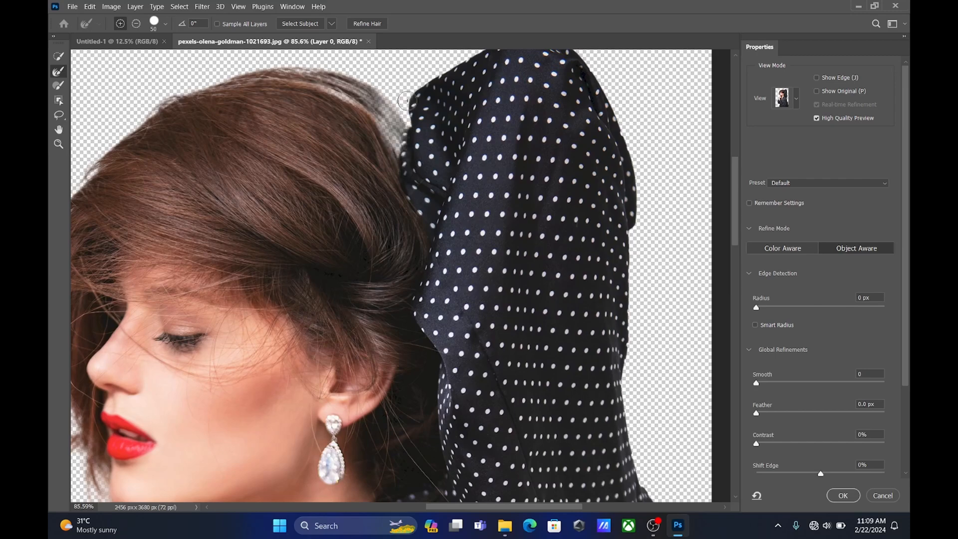
scroll(374, 145, "down", 6)
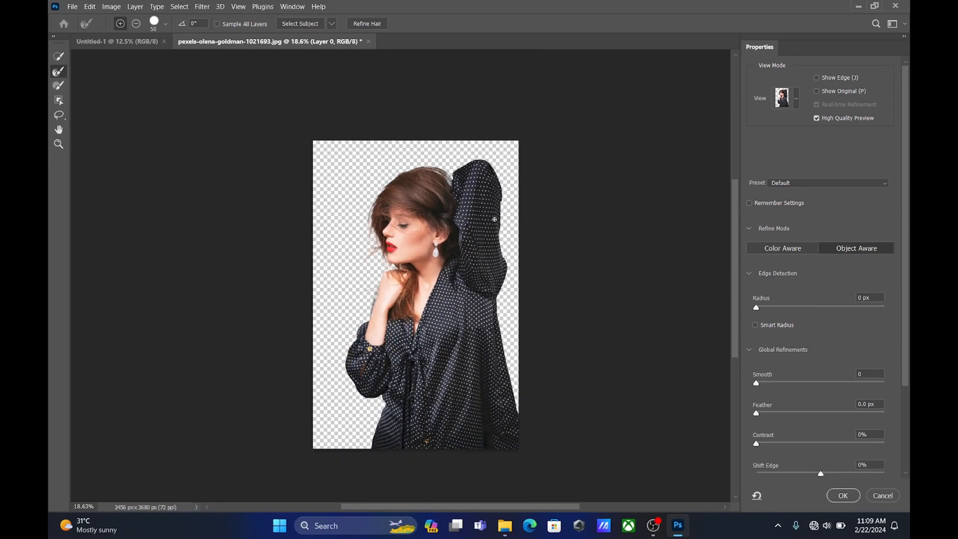
scroll(496, 208, "up", 1)
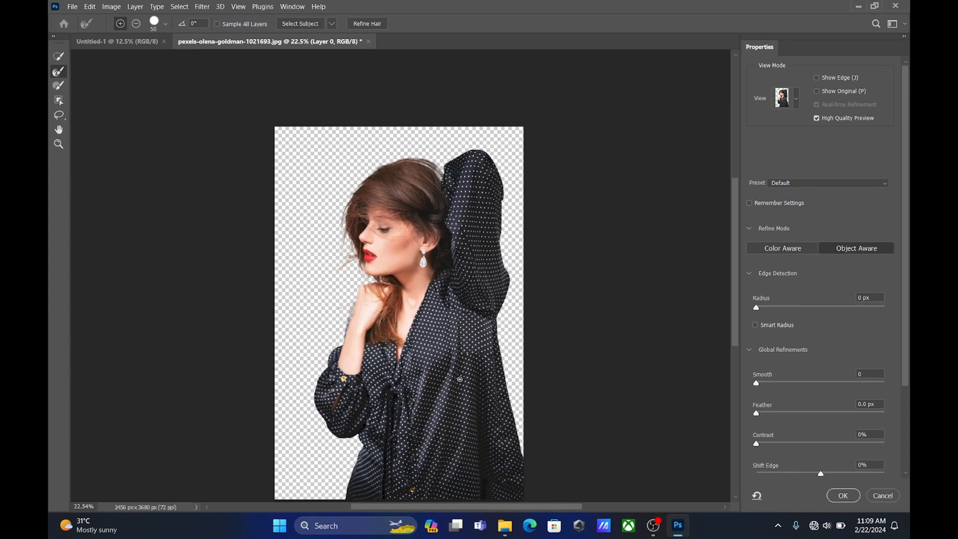
scroll(460, 379, "down", 1)
left_click(843, 496)
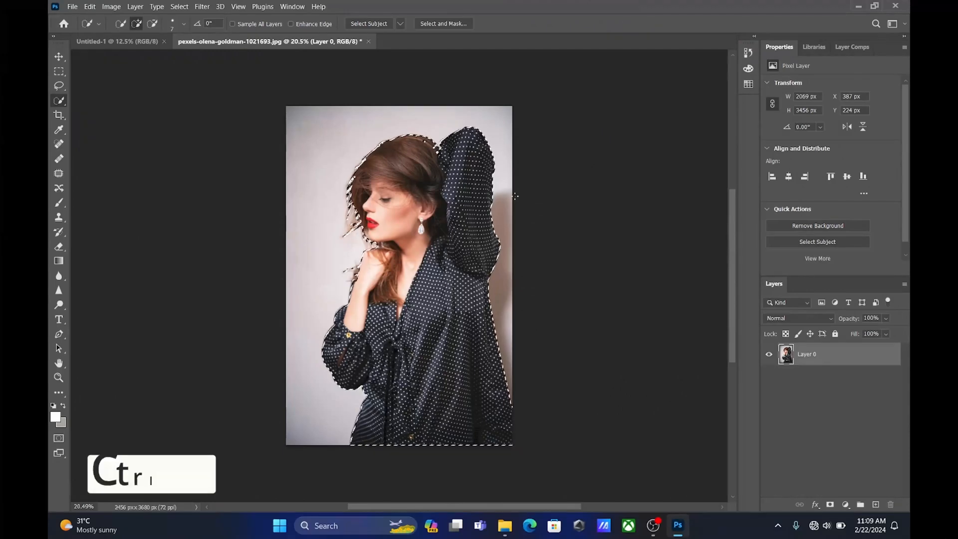
Copy the selected woman onto a new layer and move that cutout into the Untitled-1 poster document.
key("ctrl+j")
left_click(59, 56)
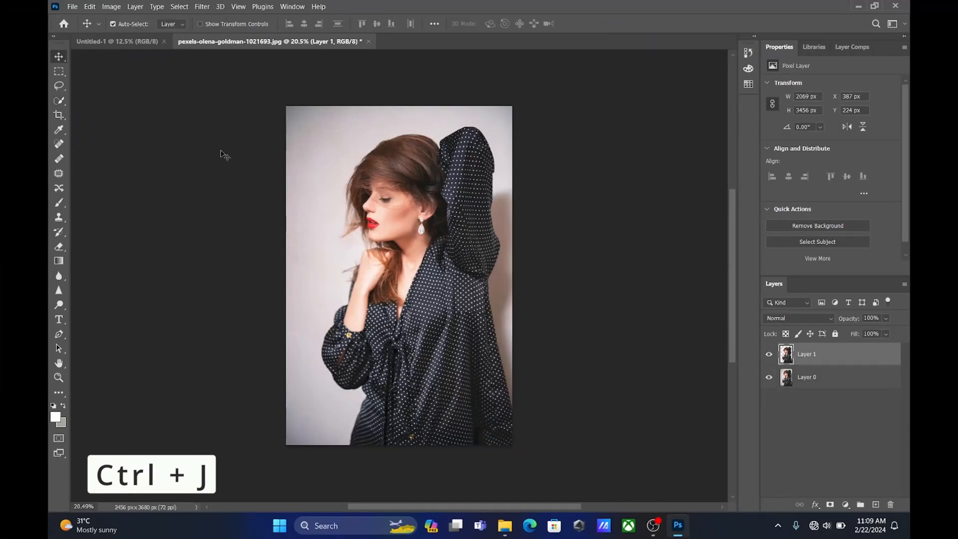
left_click_drag(142, 70, 128, 46)
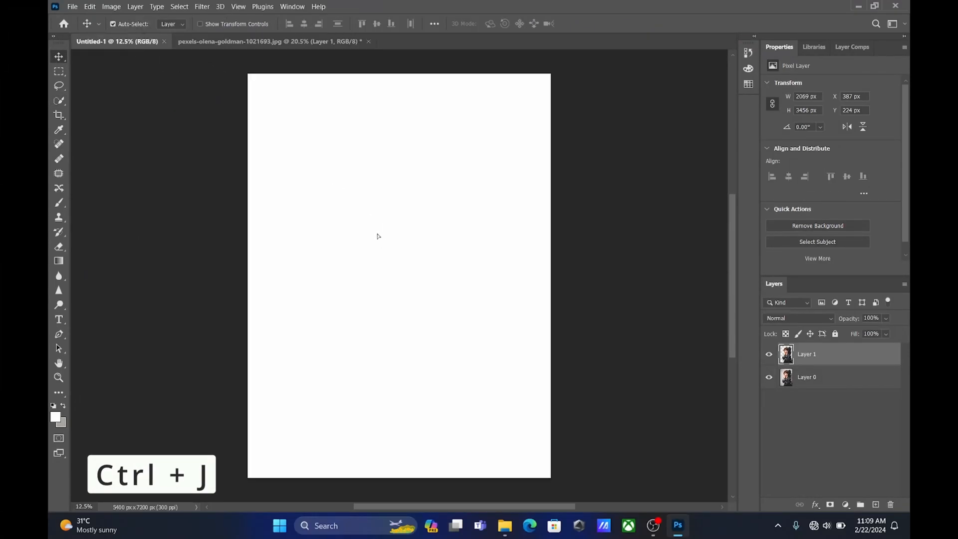
left_click_drag(377, 236, 393, 283)
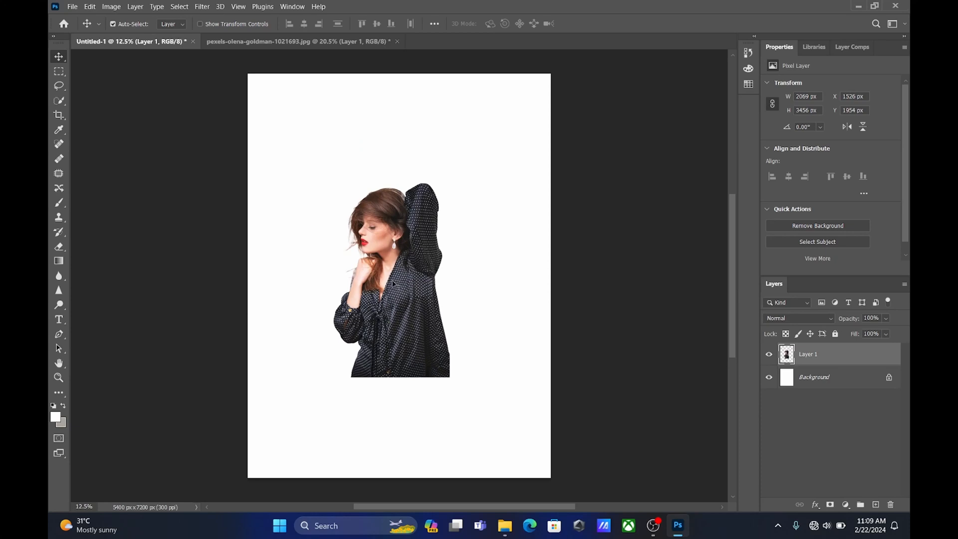
Scale the woman cutout proportionally to about 183% and centre it on the poster canvas.
key("ctrl+t")
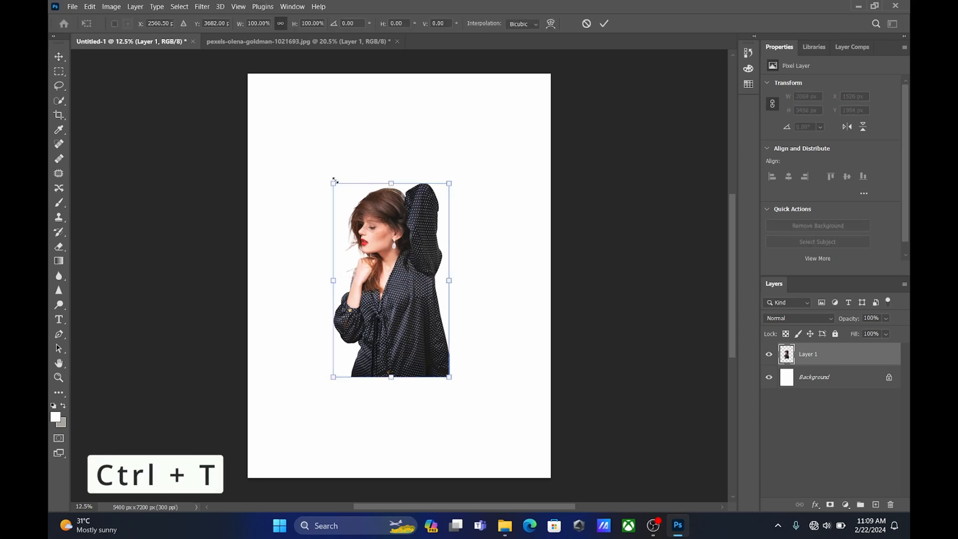
left_click_drag(334, 180, 284, 100)
left_click_drag(450, 377, 496, 450)
left_click_drag(415, 314, 424, 318)
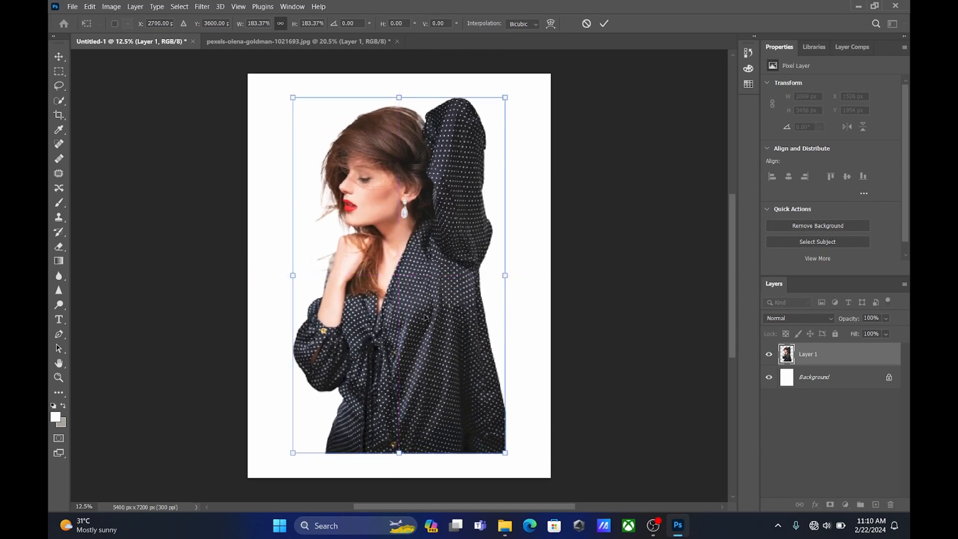
key("Return")
Flip the woman cutout horizontally and shift it slightly right, to a centre X of about 2972 px.
key("ctrl+t")
right_click(392, 293)
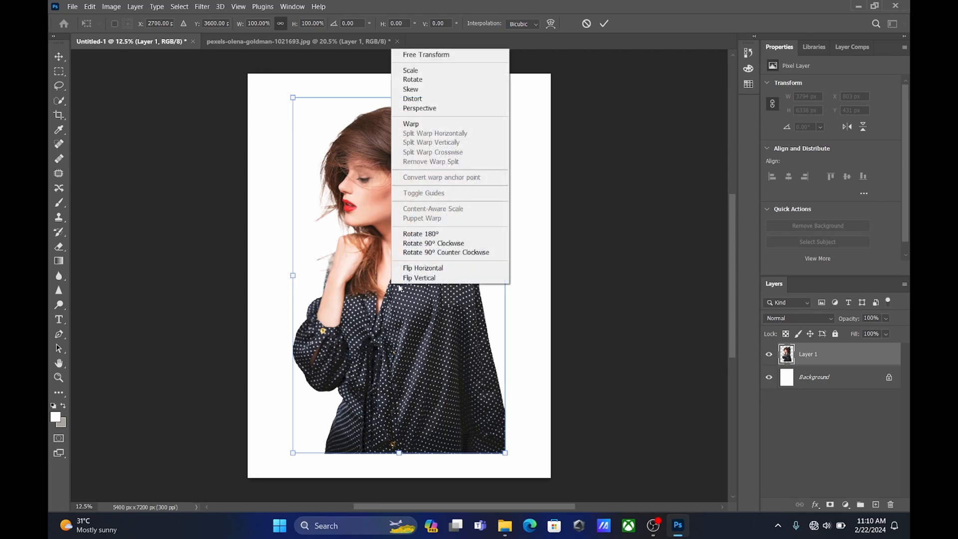
left_click(434, 269)
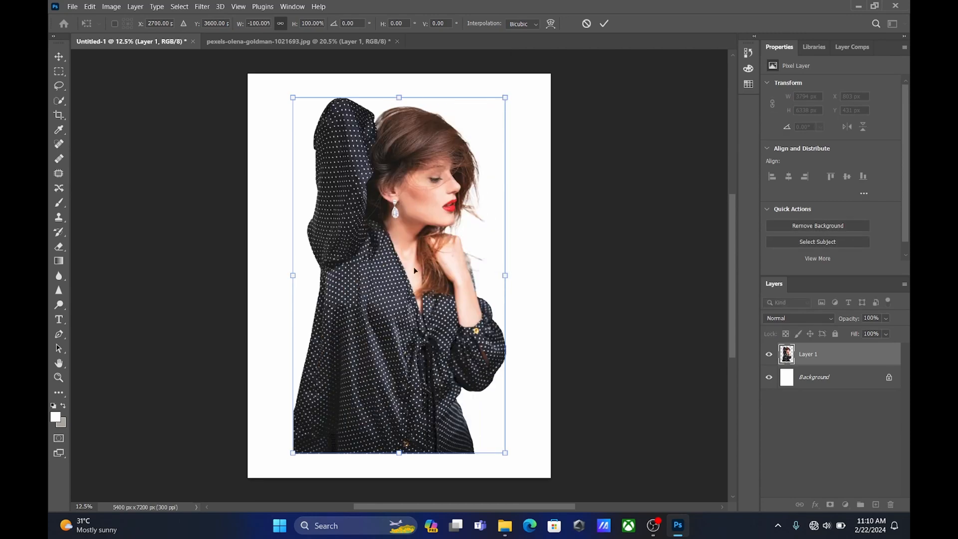
left_click_drag(386, 265, 401, 264)
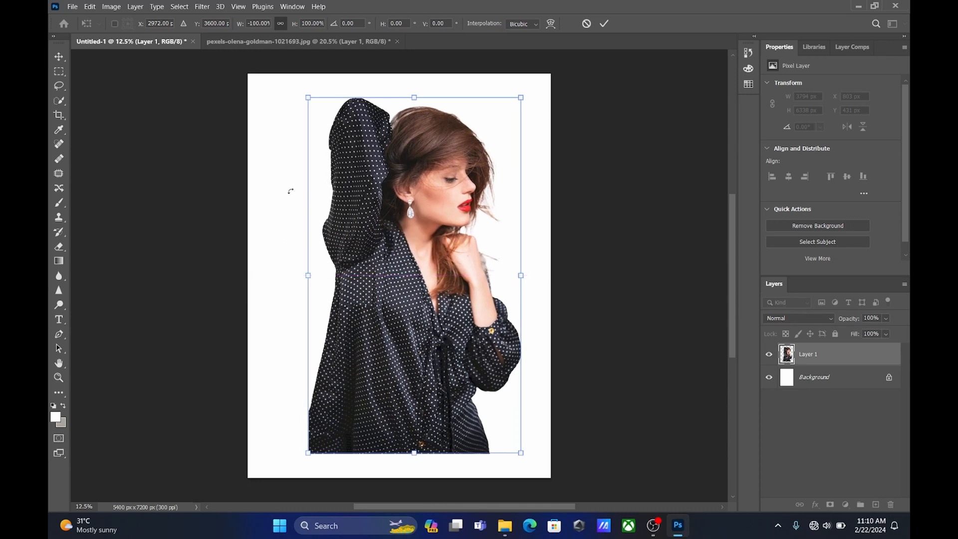
key("Return")
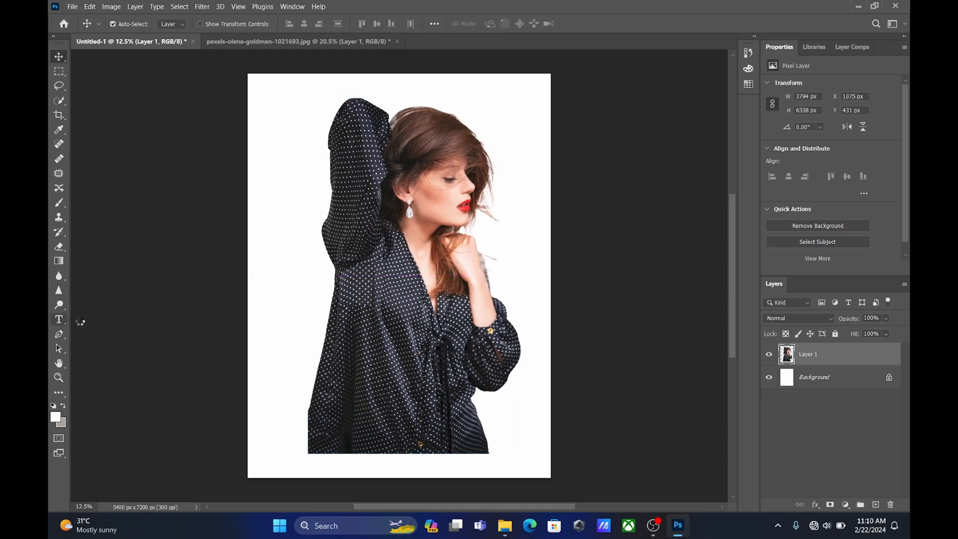
Start a text line beside the woman's raised sleeve in 72 pt Times New Roman Bold and clear its placeholder text.
left_click(211, 24)
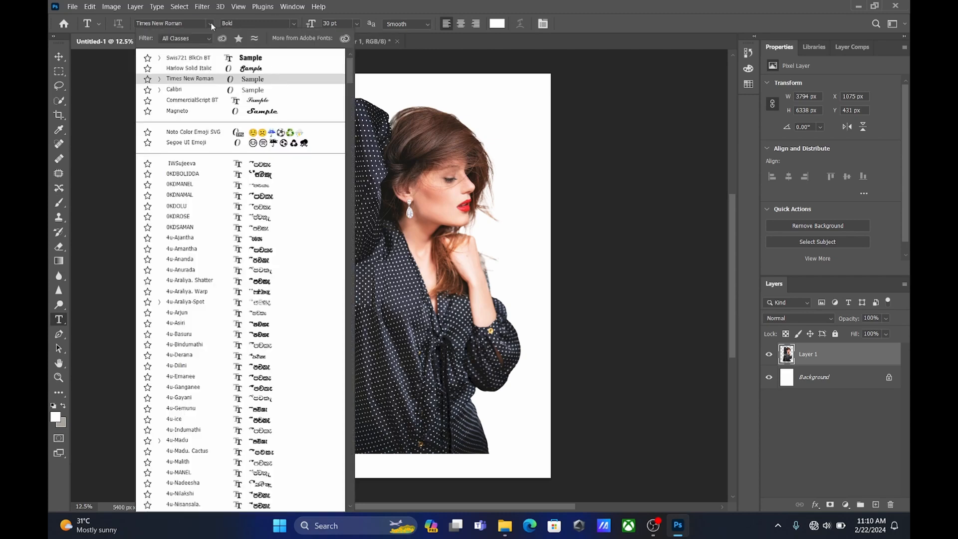
left_click(212, 23)
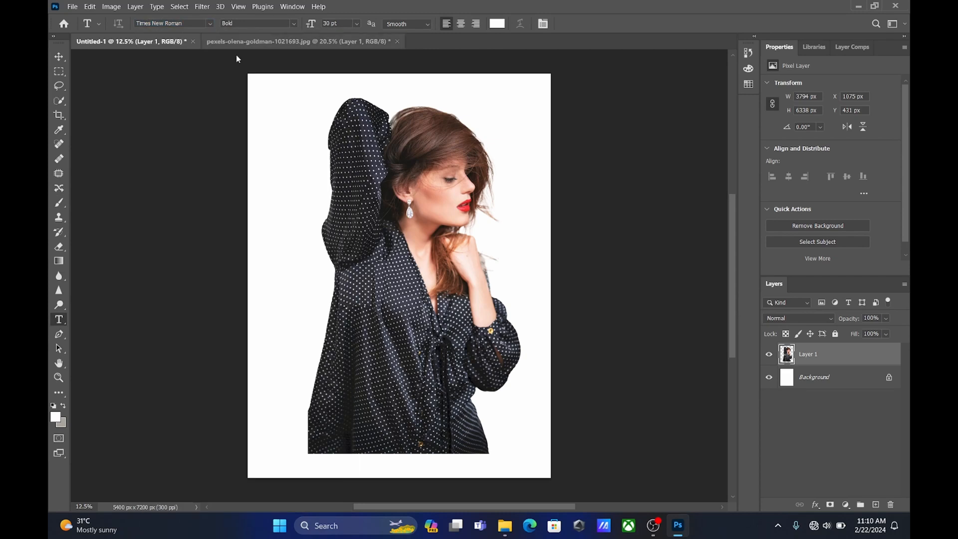
left_click(291, 157)
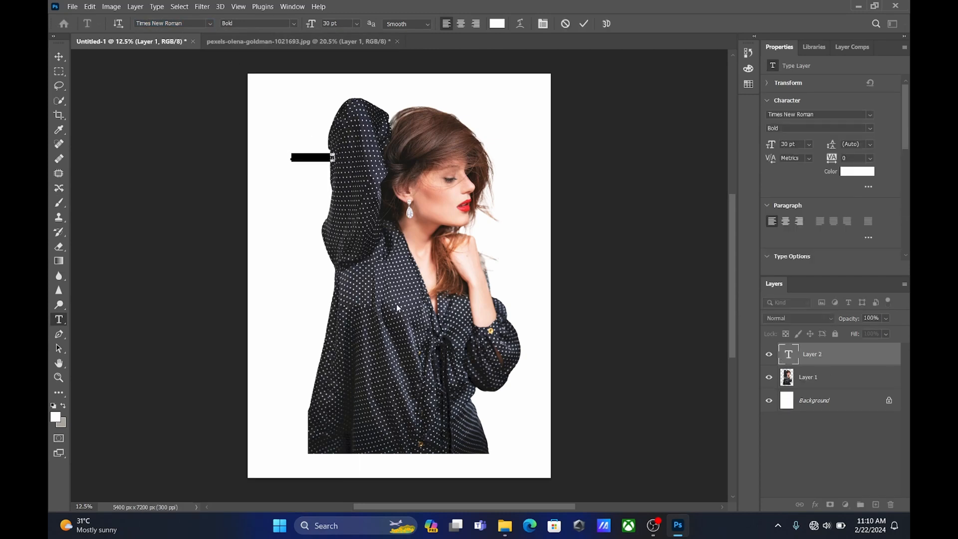
left_click(357, 24)
left_click(343, 164)
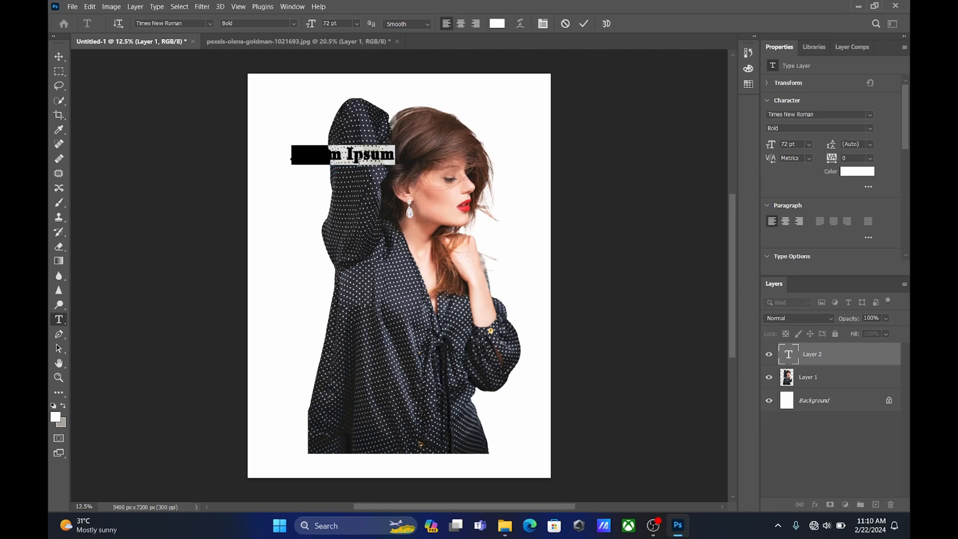
key("BackSpace")
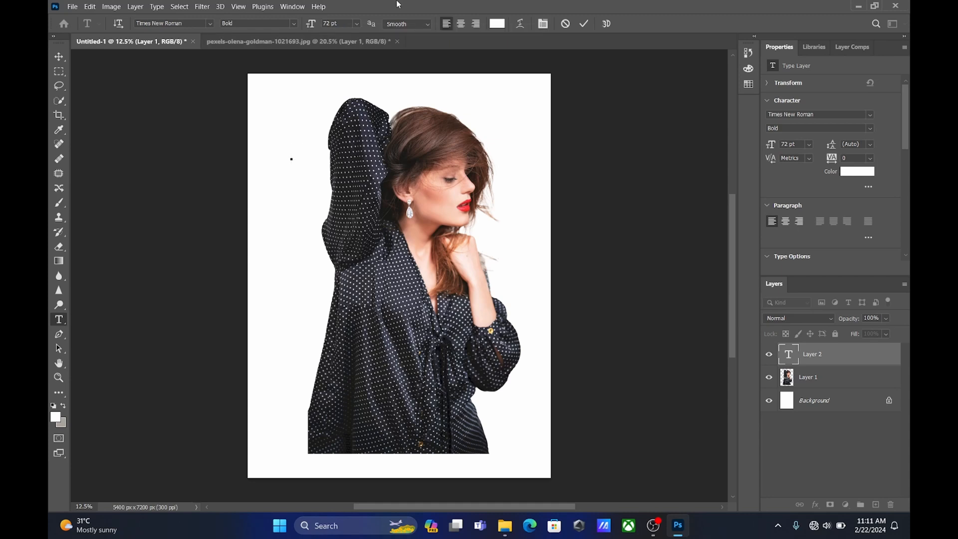
Set the text colour to black (000000) and enter FASHION as the text.
left_click(503, 25)
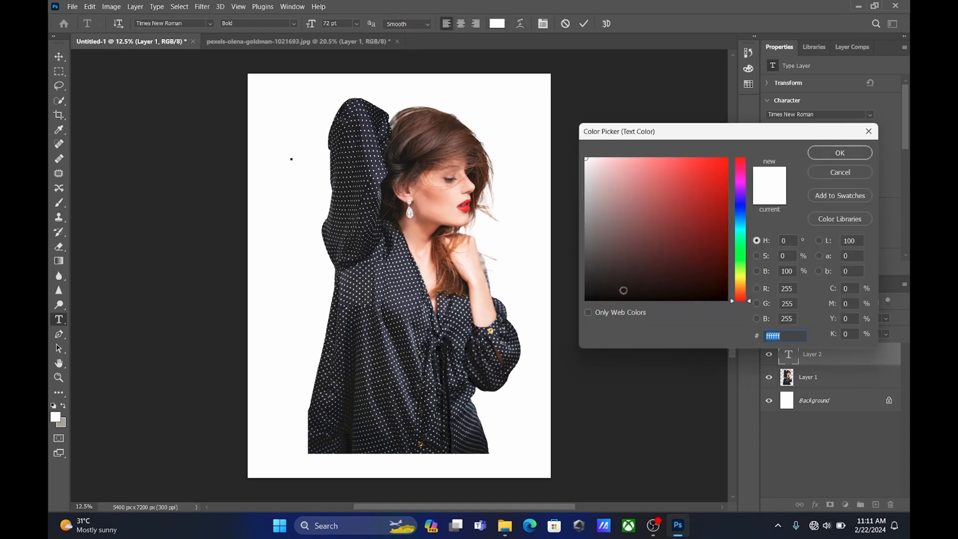
type("000000")
left_click(840, 153)
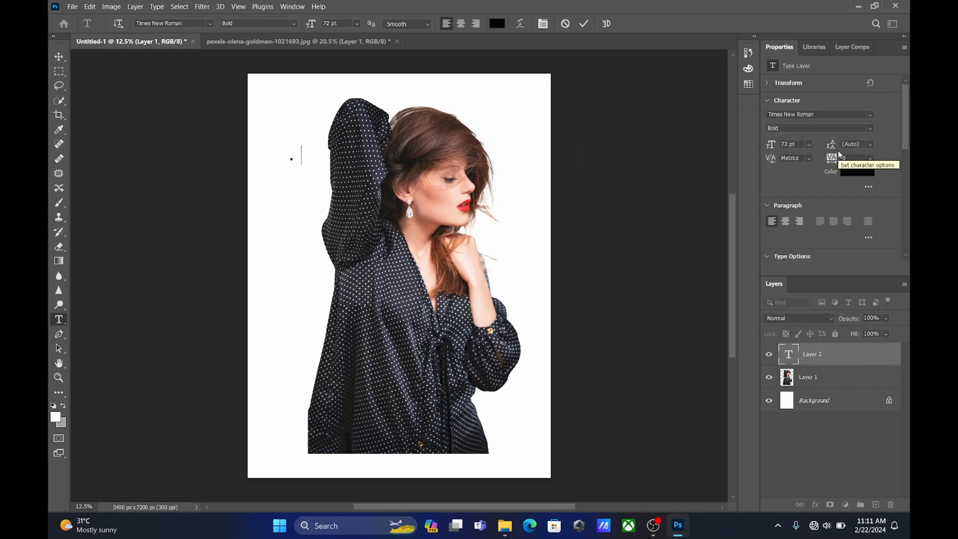
type("FASHION")
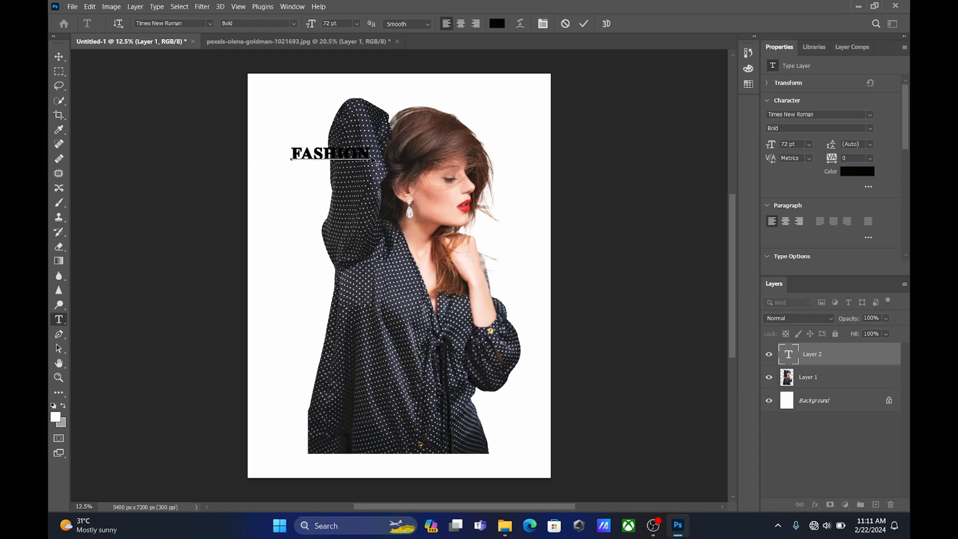
Recolour the whole FASHION text to white (ffffff) and commit the text layer.
key("ctrl+a")
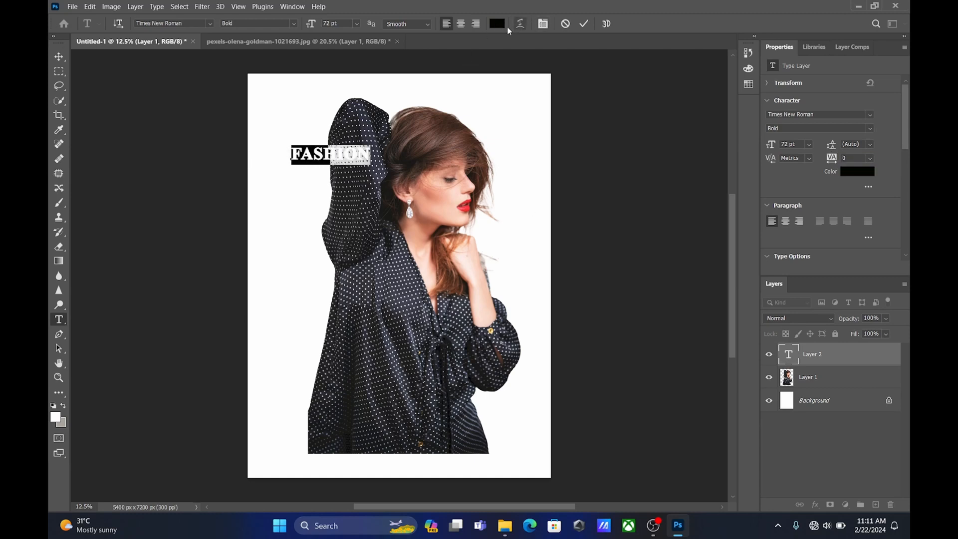
left_click(497, 23)
left_click(588, 161)
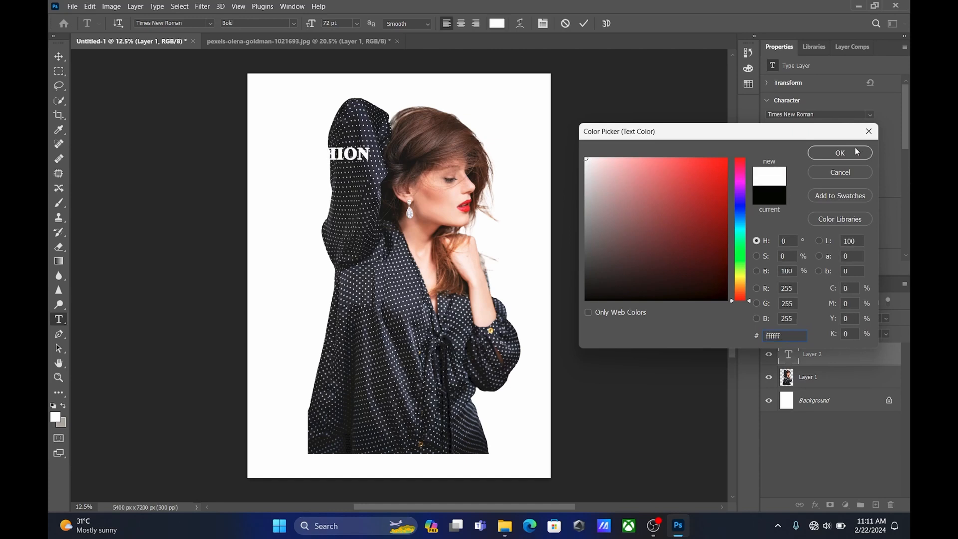
left_click(840, 153)
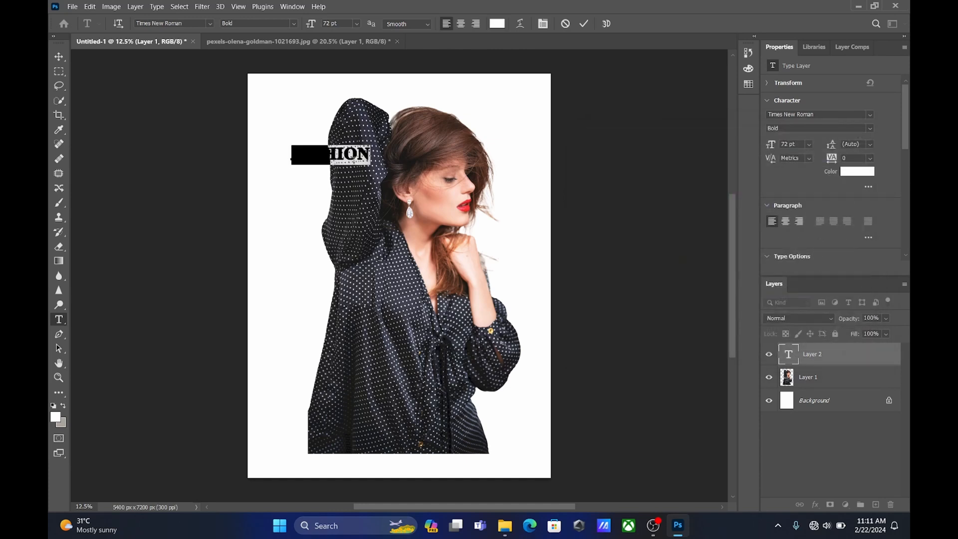
key("ctrl+t")
left_click(58, 56)
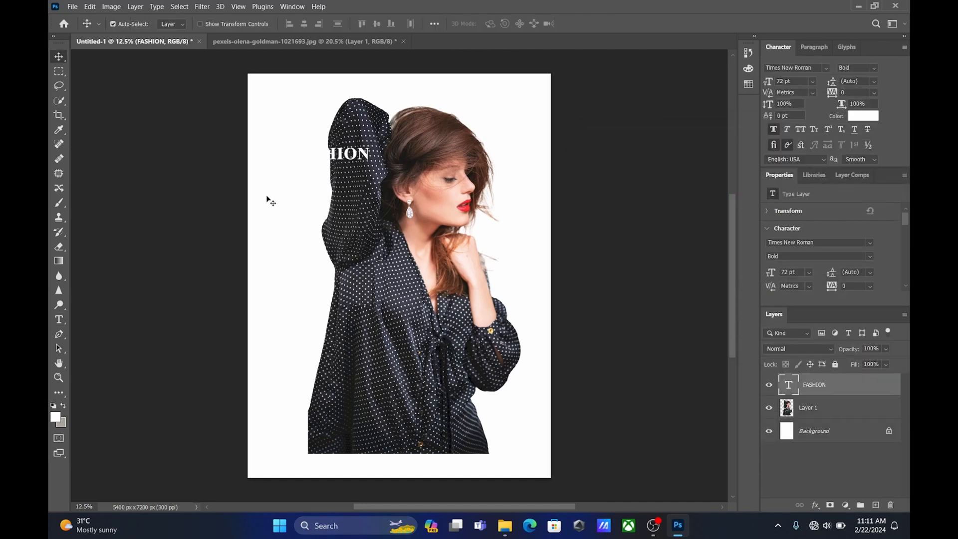
Scale the FASHION text proportionally to about 305% and rotate it clockwise to about 90°.
key("ctrl+t")
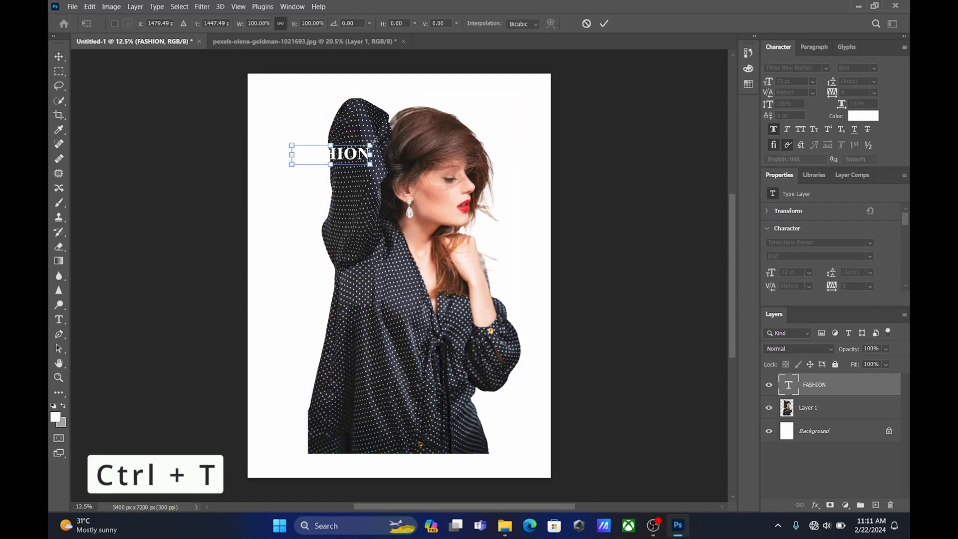
left_click_drag(387, 134, 524, 72)
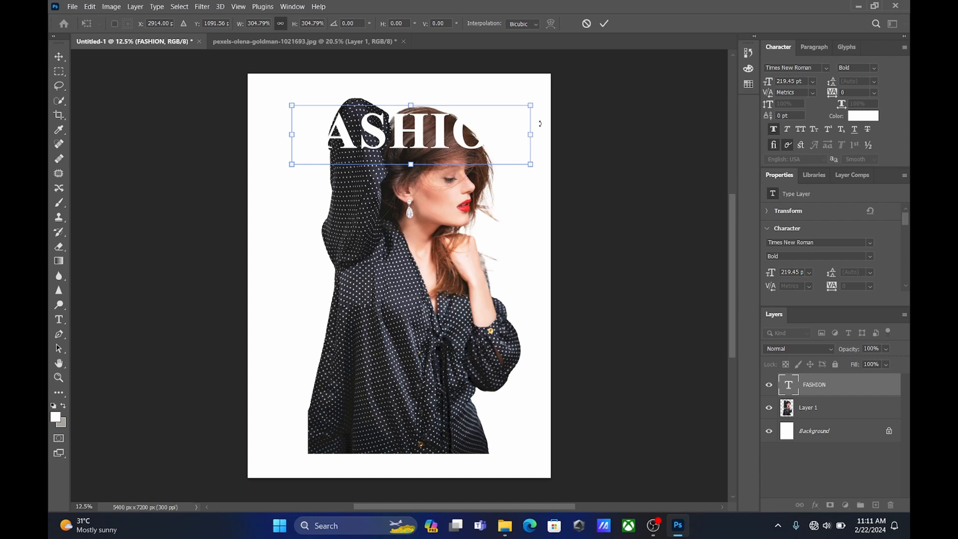
left_click_drag(541, 134, 414, 450)
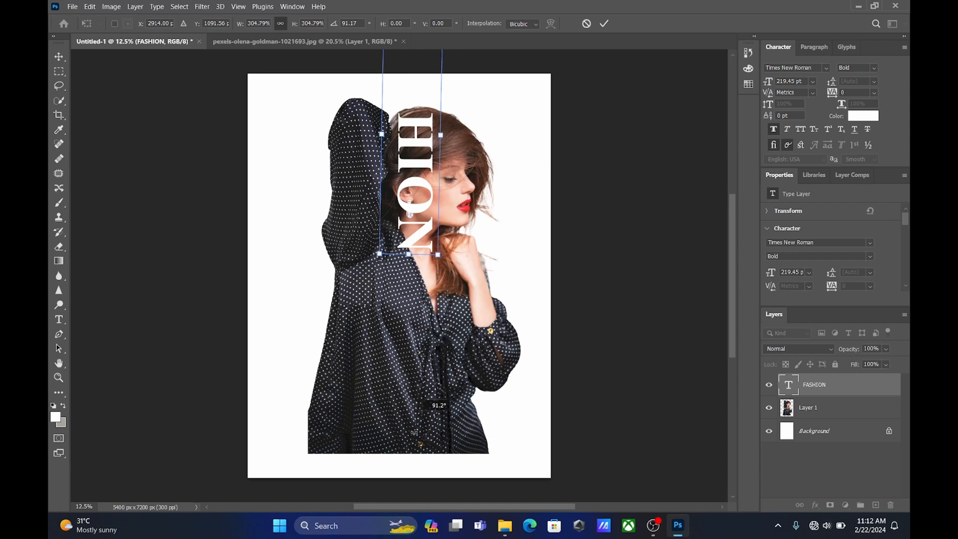
left_click_drag(416, 456, 420, 461)
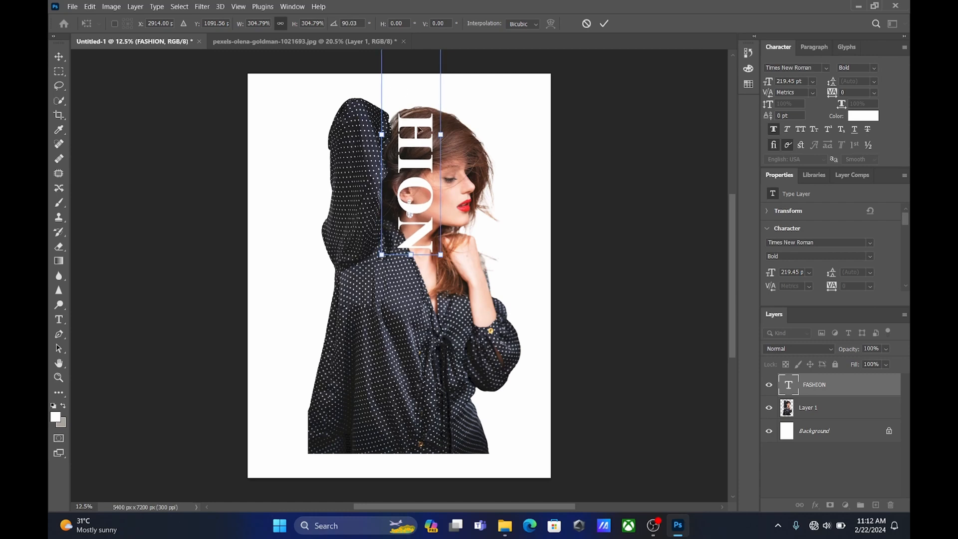
Move the vertical FASHION text over the woman, enlarge it to about 440%, and centre it horizontally on the poster.
left_click_drag(416, 147, 378, 259)
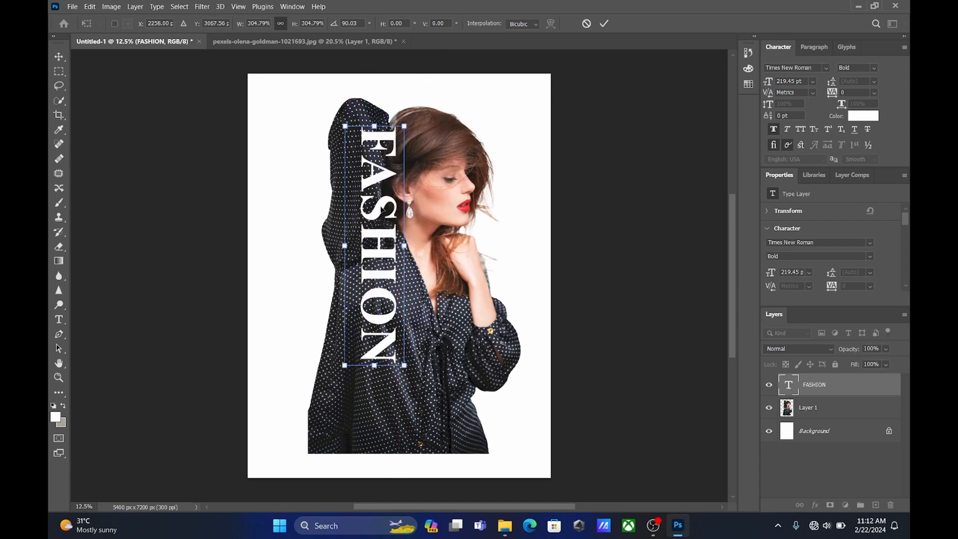
mouse_move(382, 208)
left_mouse_down()
mouse_move(425, 197)
mouse_move(389, 209)
left_mouse_up()
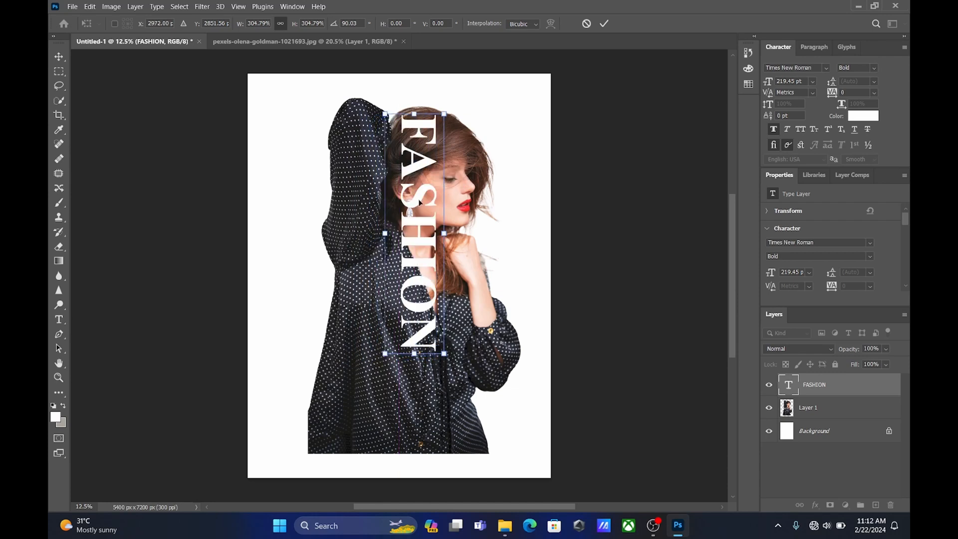
left_click_drag(421, 202, 410, 200)
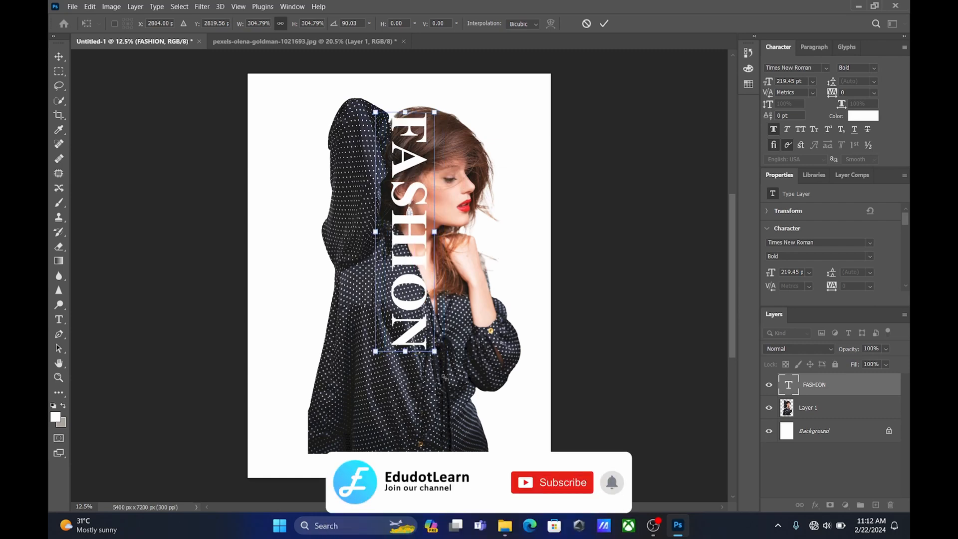
left_click_drag(435, 352, 489, 456)
left_click_drag(417, 195, 399, 201)
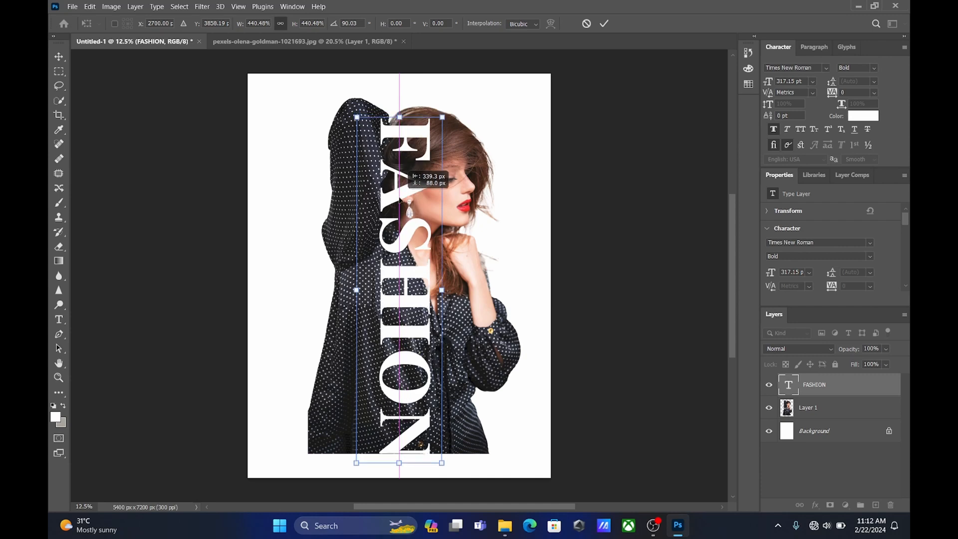
left_click_drag(399, 202, 399, 201)
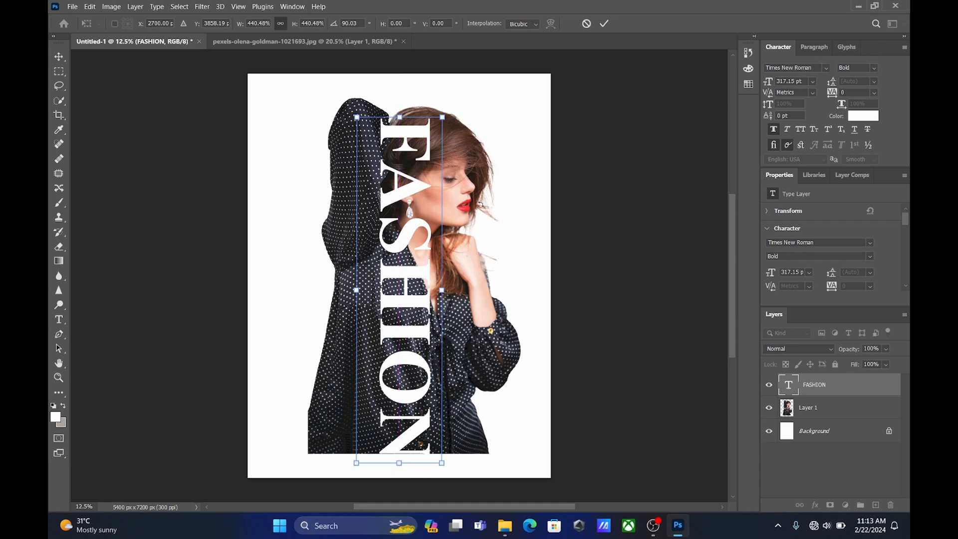
Nudge the FASHION text slightly left to a centre X of about 2644 px and apply the transform.
key("Left")
key("Left")
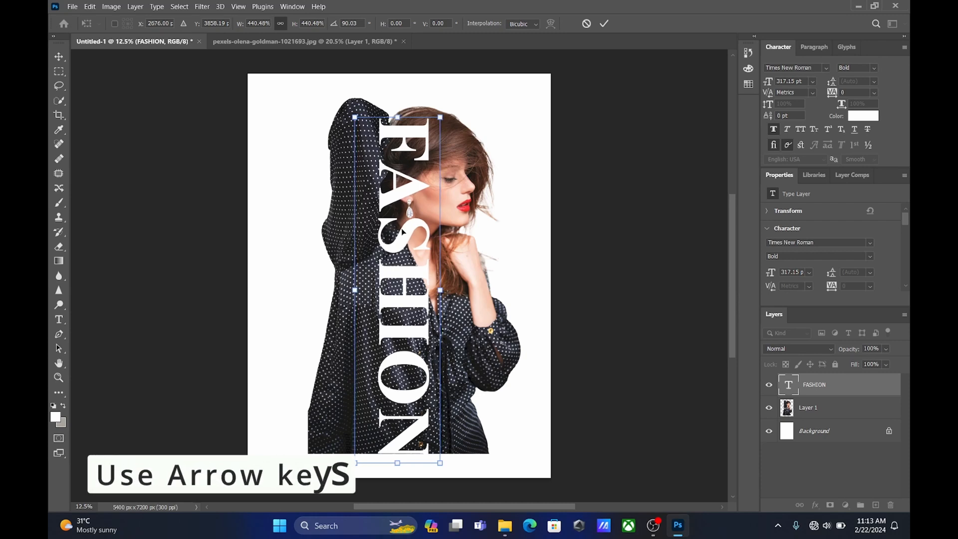
key("Left")
key("Left")
key("Left")
key("Left")
key("Left")
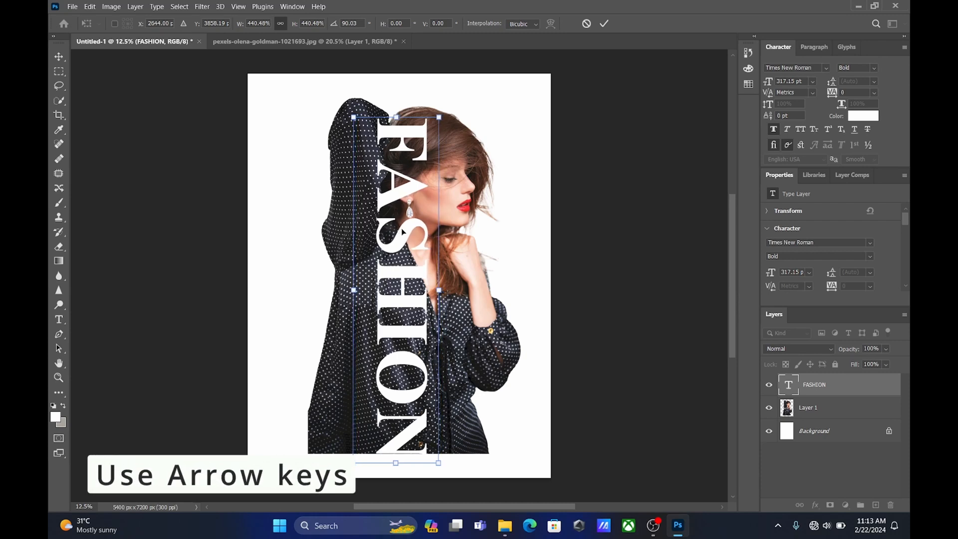
key("Return")
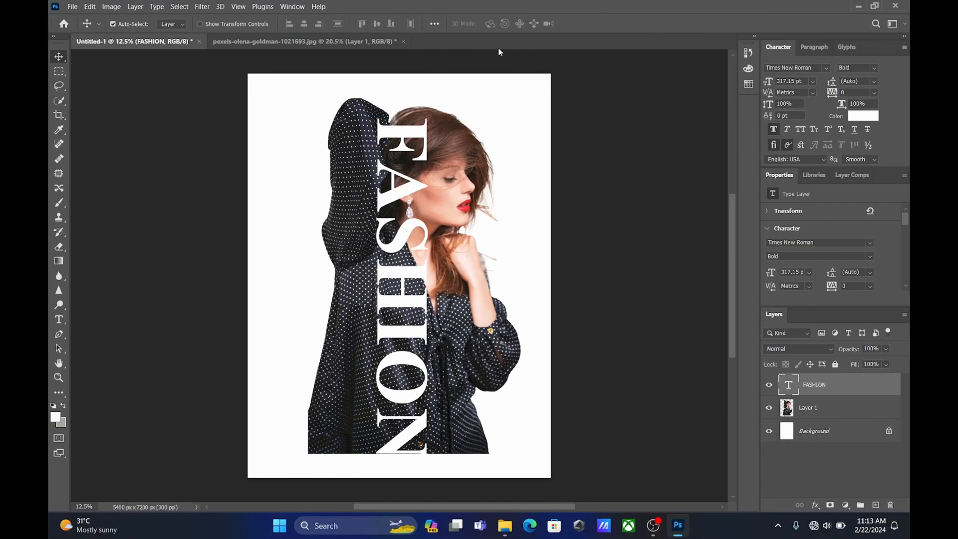
Duplicate the woman's cutout layer, Layer 1, beneath the FASHION text layer.
right_click(788, 389)
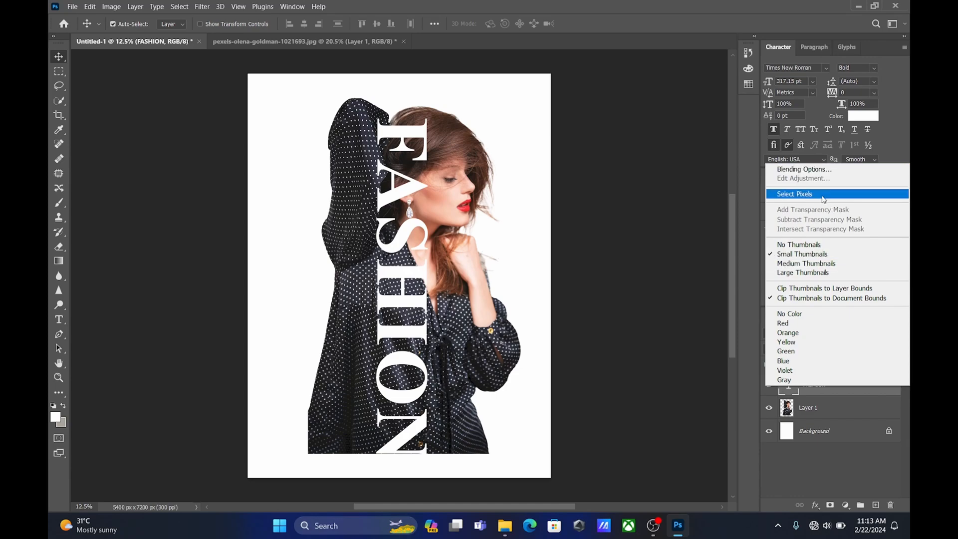
left_click(847, 478)
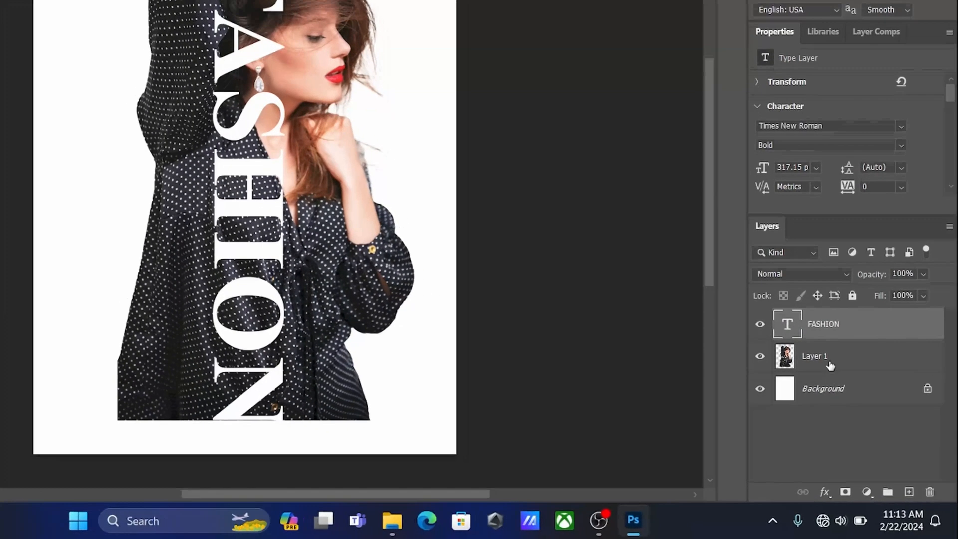
left_click(829, 374)
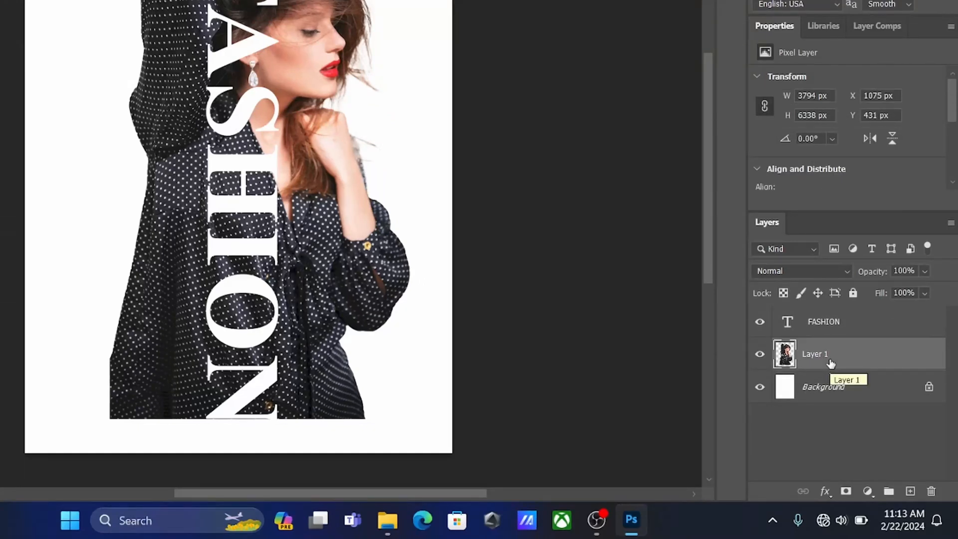
key("ctrl+j")
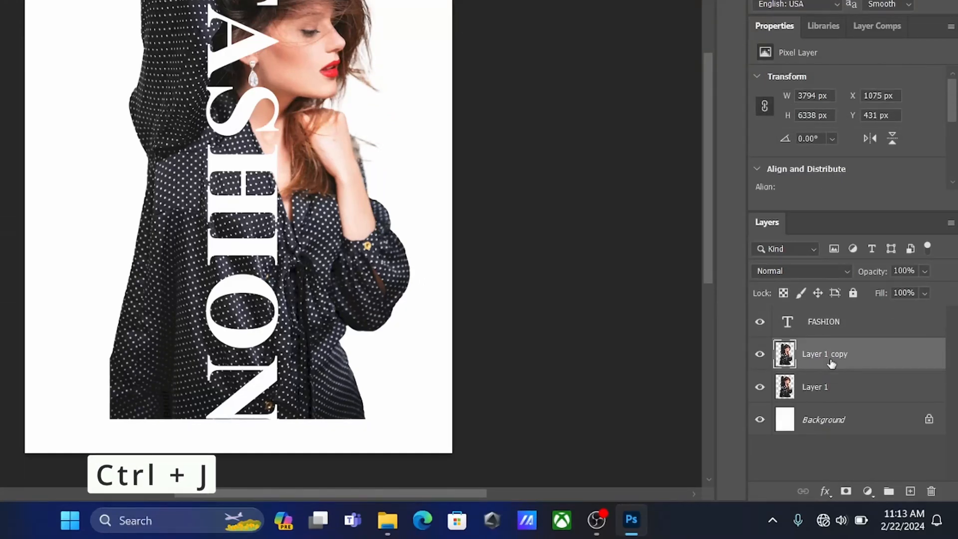
Load the FASHION letters as a selection, copy that area of Layer 1 copy to a new layer, and hide Layer 1.
left_click(787, 322, "ctrl")
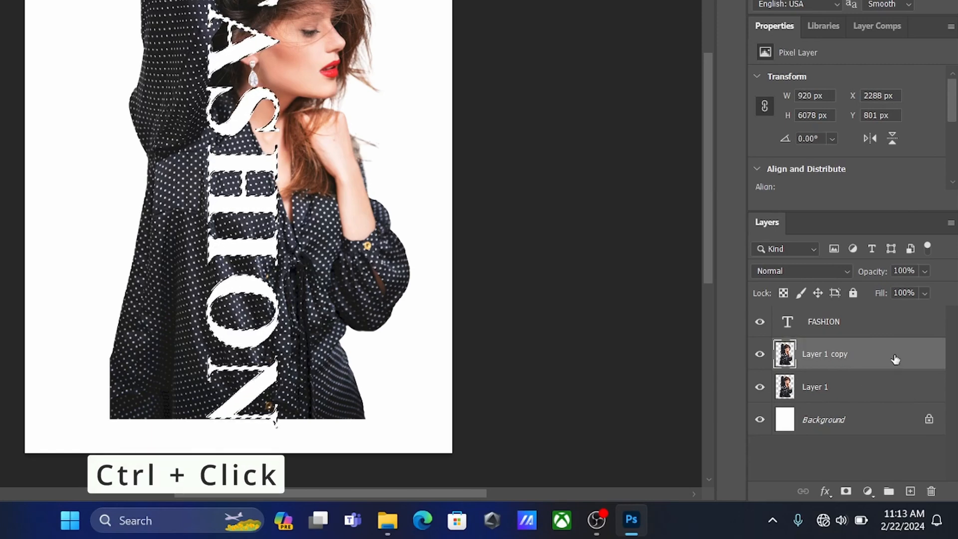
key("ctrl+j")
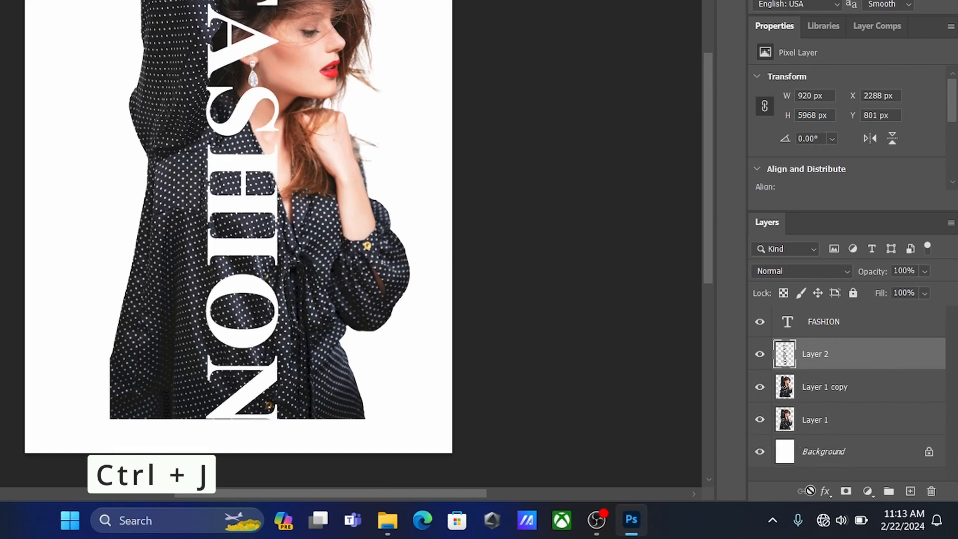
left_click(760, 420)
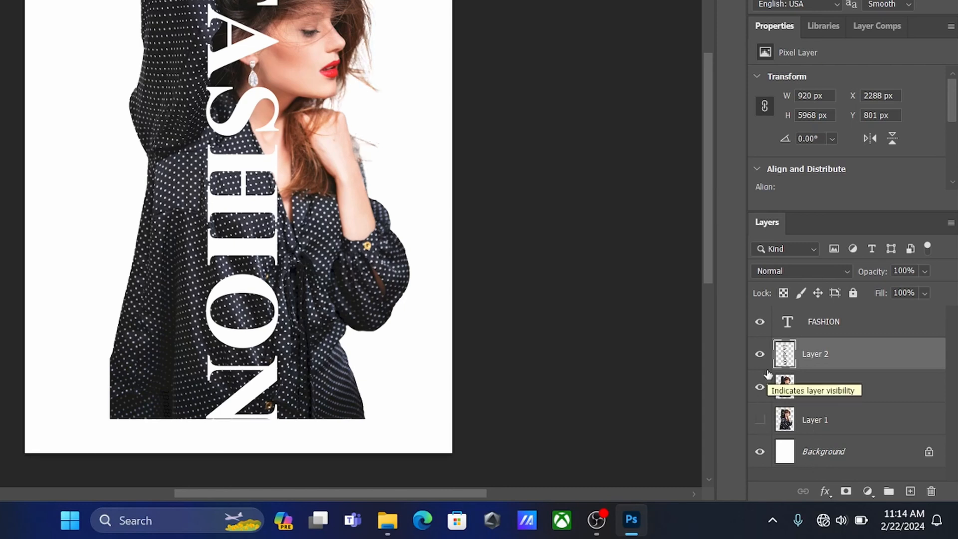
Make a rectangular selection of about 2121 x 6536 px over the side of Layer 1 copy with the raised arm, ending mid-lettering.
left_click(848, 387)
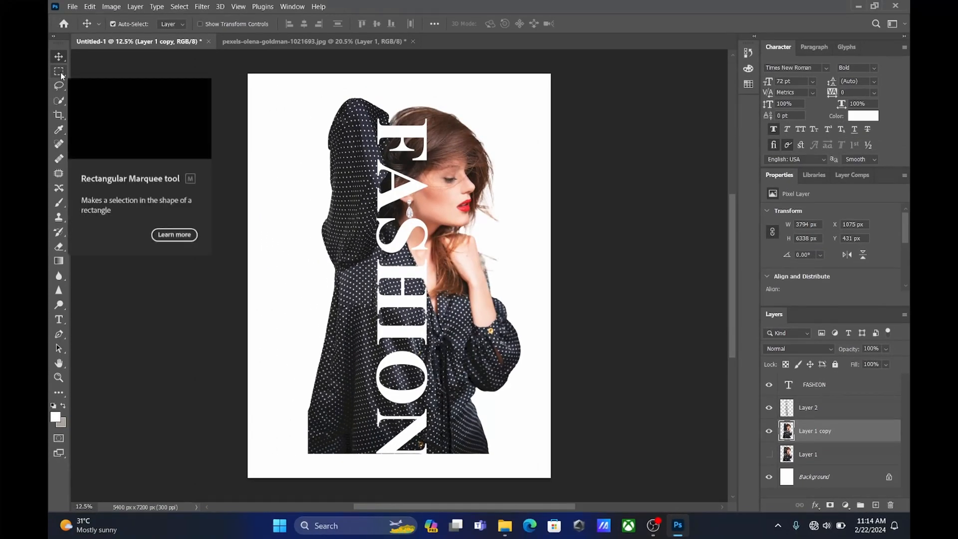
left_click(61, 74)
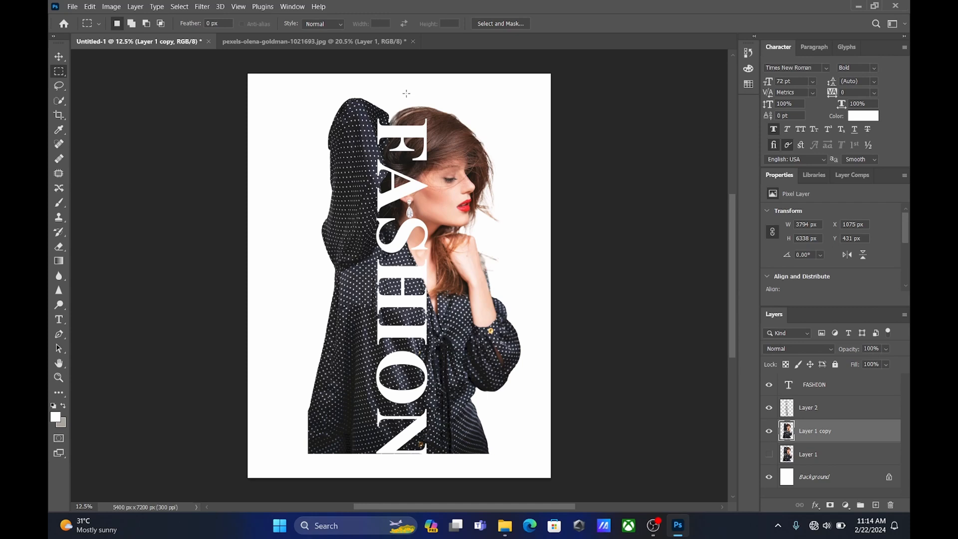
left_click_drag(407, 94, 289, 460)
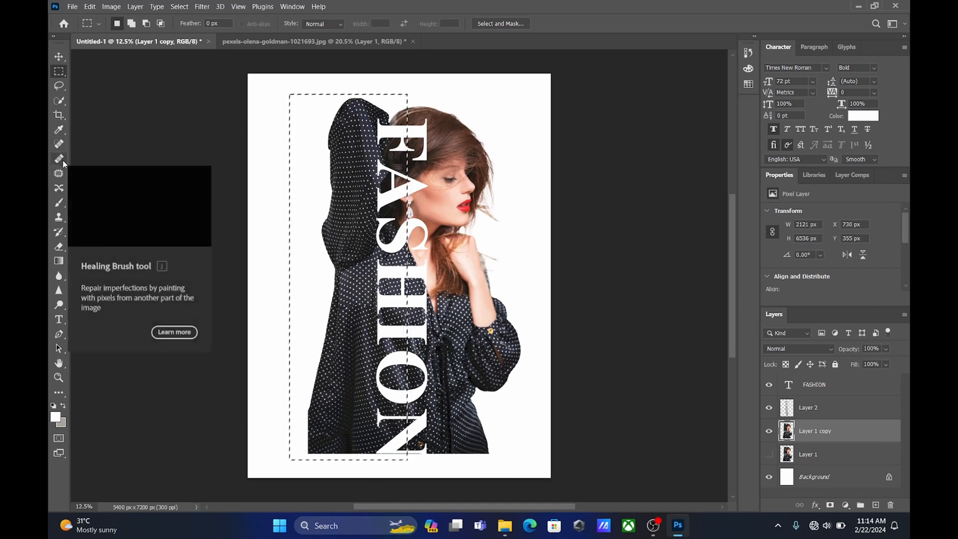
Erase the selected part of the woman on Layer 1 copy with a 1300 px eraser and deselect.
left_click(59, 246)
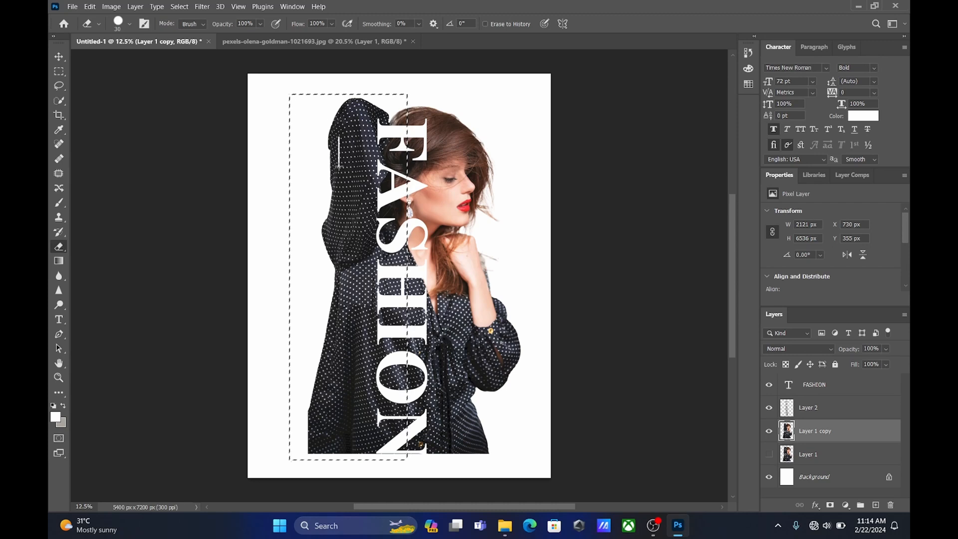
key("bracketright")
key("bracketright")
key("bracketright")
key("bracketright")
key("bracketright")
key("bracketright")
mouse_move(347, 134)
left_mouse_down()
mouse_move(343, 183)
mouse_move(355, 111)
mouse_move(364, 102)
mouse_move(391, 140)
mouse_move(390, 445)
mouse_move(338, 447)
mouse_move(326, 210)
left_mouse_up()
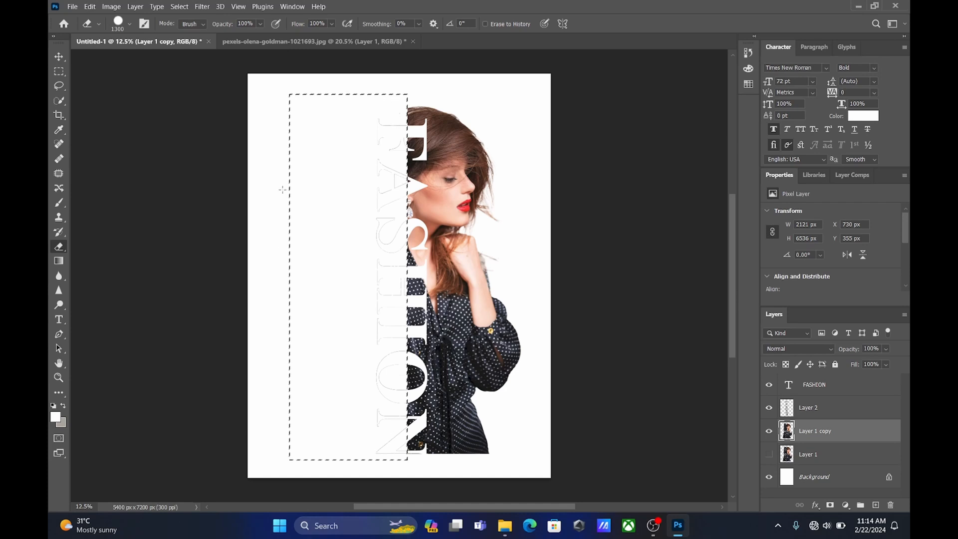
key("v")
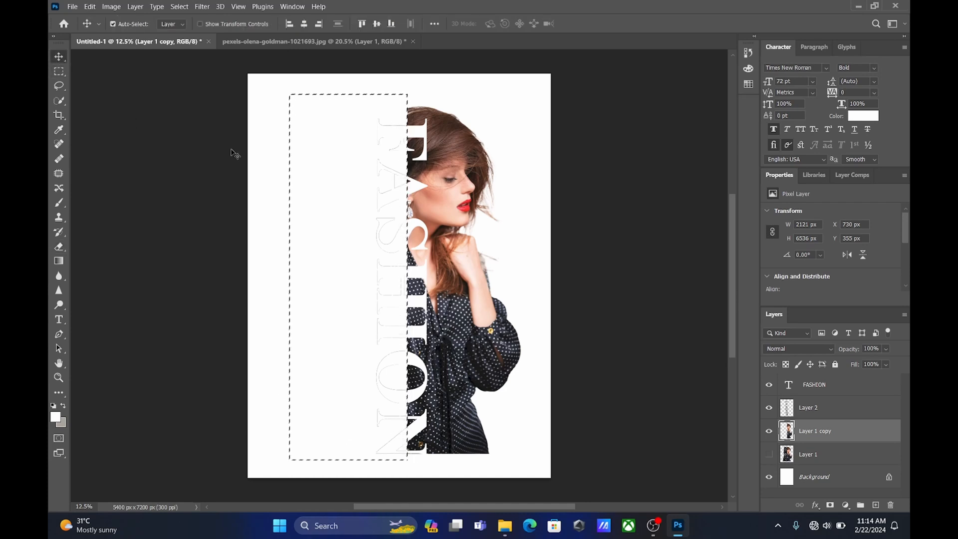
key("ctrl+d")
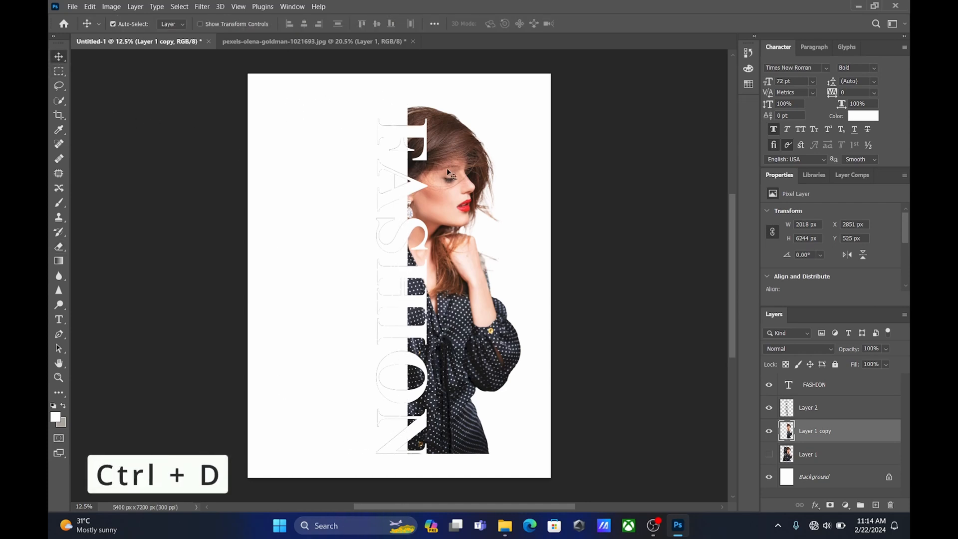
Hide the FASHION text layer and give Layer 2 an Outer Glow, leaving its Drop Shadow off.
left_click(771, 387)
left_click(769, 408)
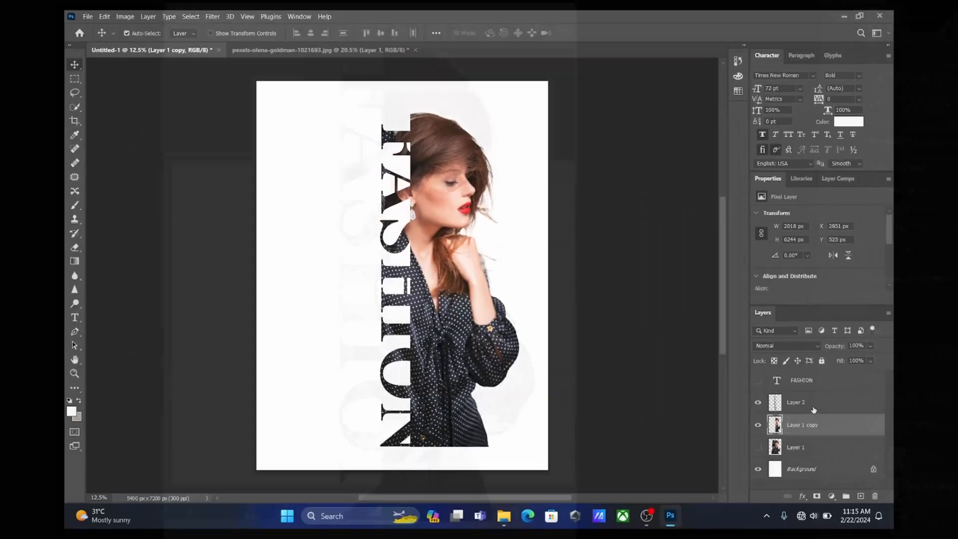
left_click(854, 408)
double_click(855, 410)
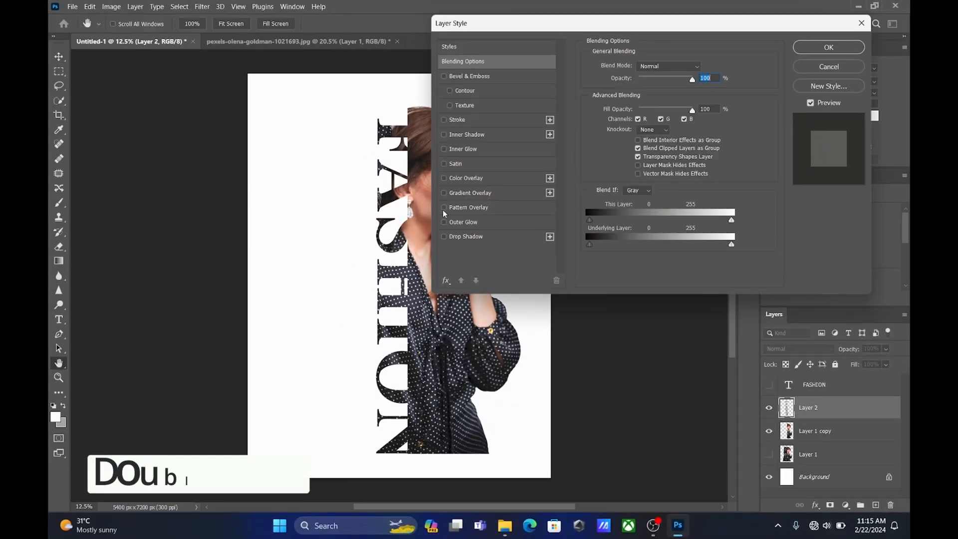
left_click(450, 232)
left_click_drag(550, 21, 662, 29)
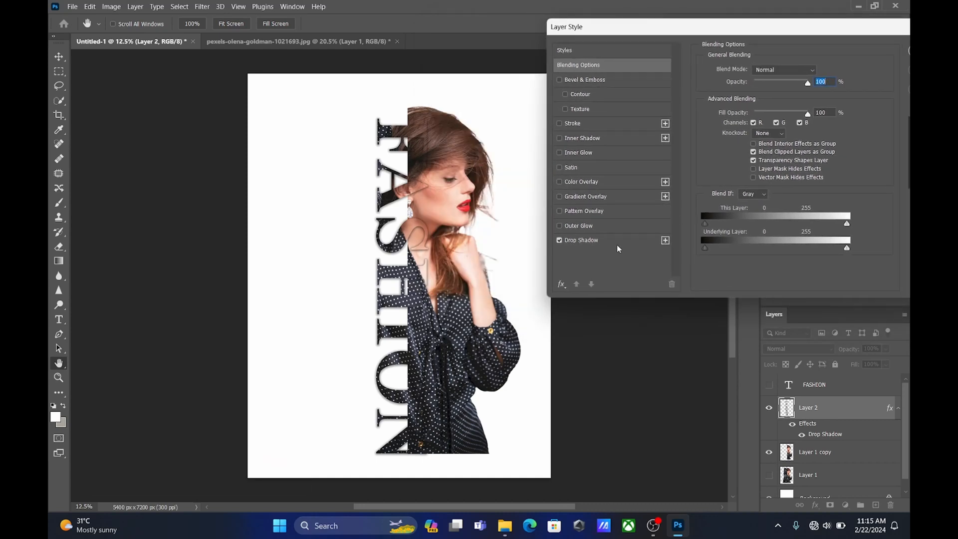
left_click(559, 226)
left_click(559, 240)
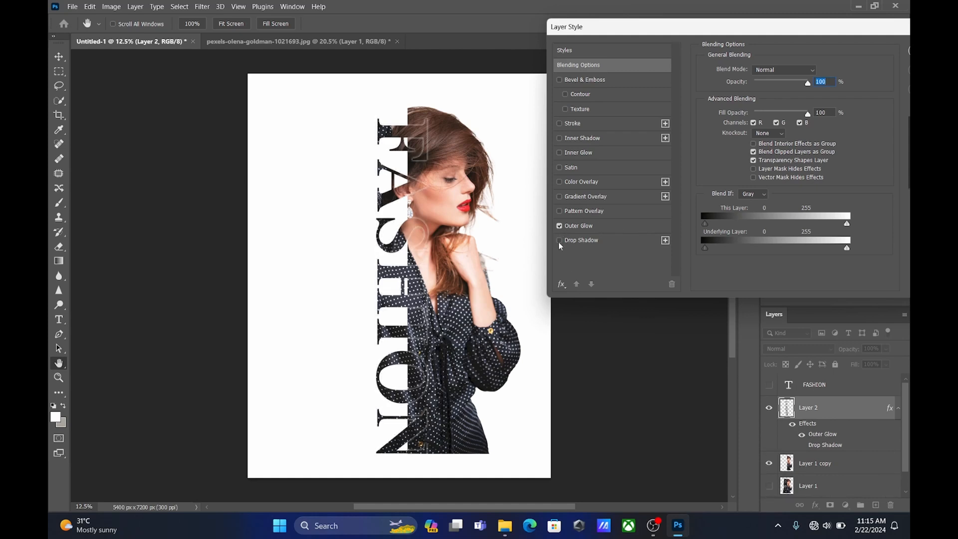
left_click_drag(657, 25, 648, 25)
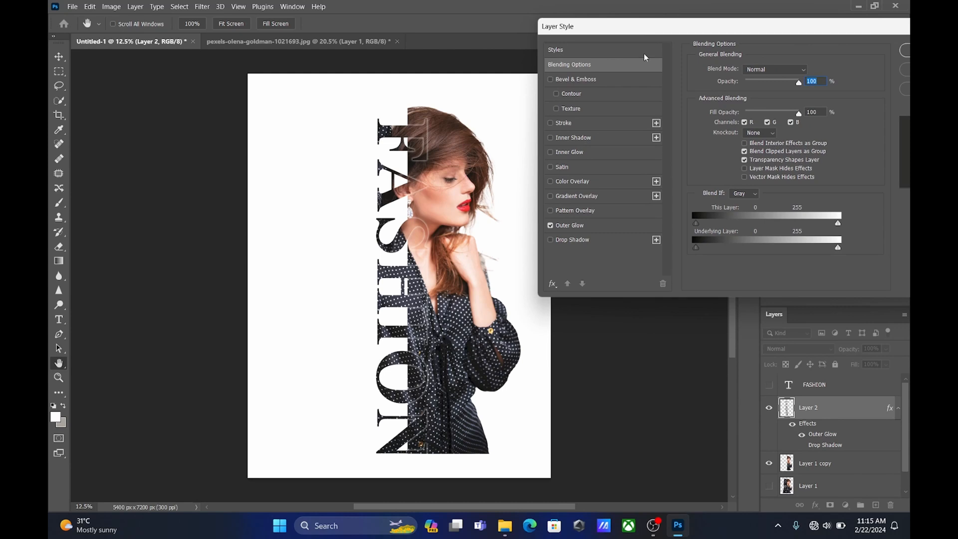
Set Layer 2's Outer Glow to 100% opacity, 5% spread and 136 px size, and apply the style.
left_click(624, 225)
left_click_drag(741, 166, 754, 186)
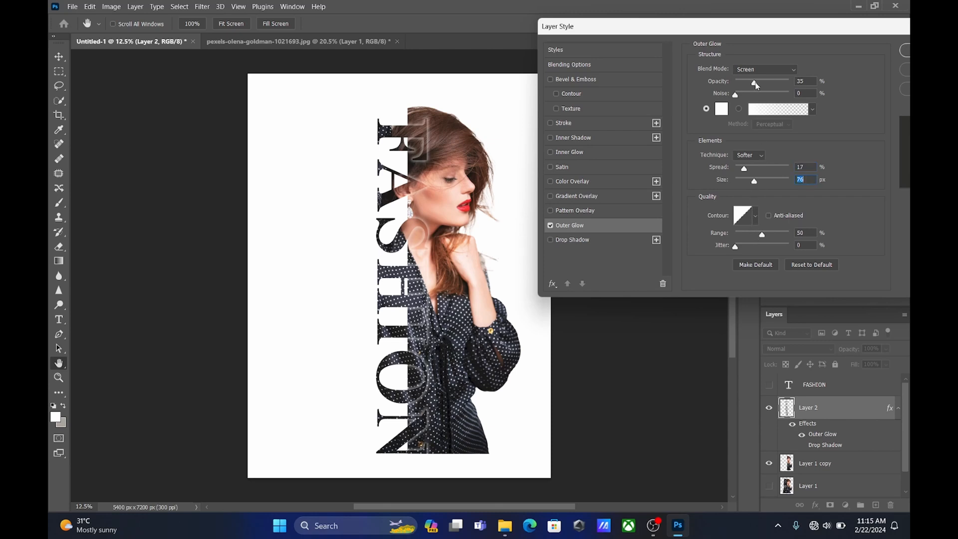
left_click_drag(754, 83, 805, 86)
left_click_drag(736, 94, 707, 95)
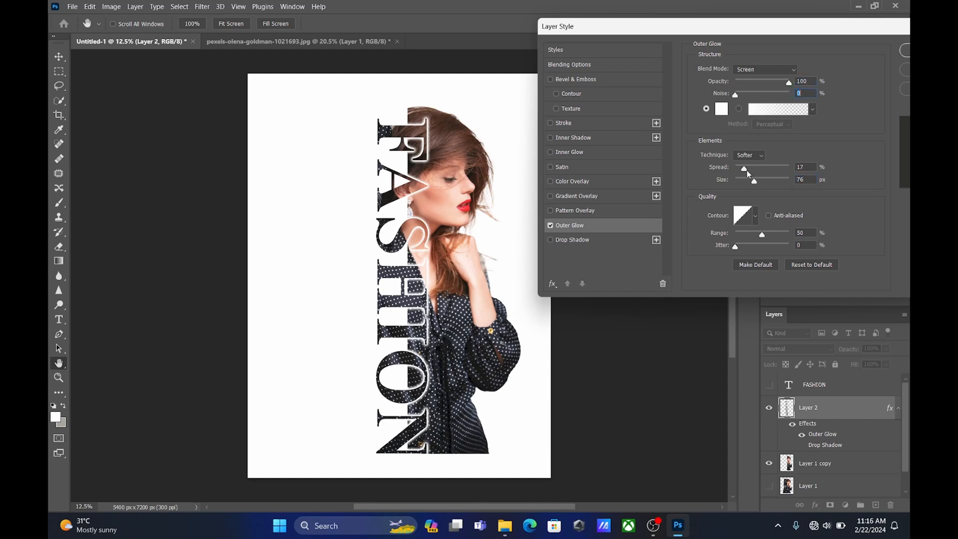
mouse_move(744, 170)
left_mouse_down()
mouse_move(753, 169)
mouse_move(739, 169)
left_mouse_up()
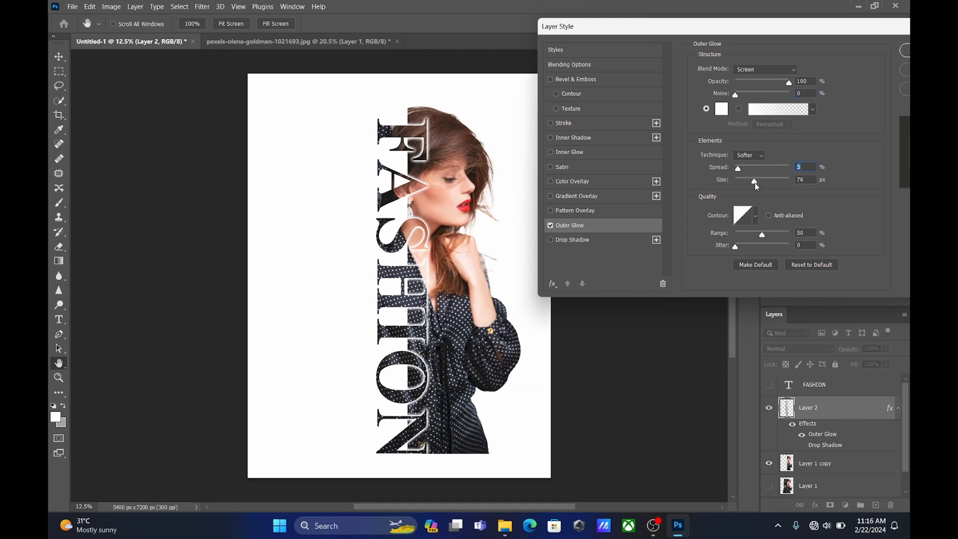
left_click_drag(756, 183, 768, 183)
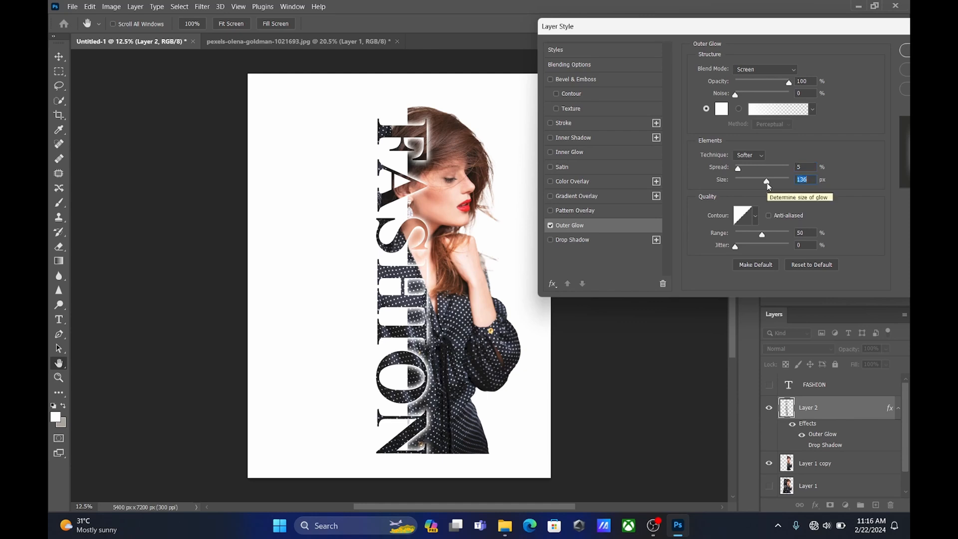
left_click_drag(871, 27, 761, 14)
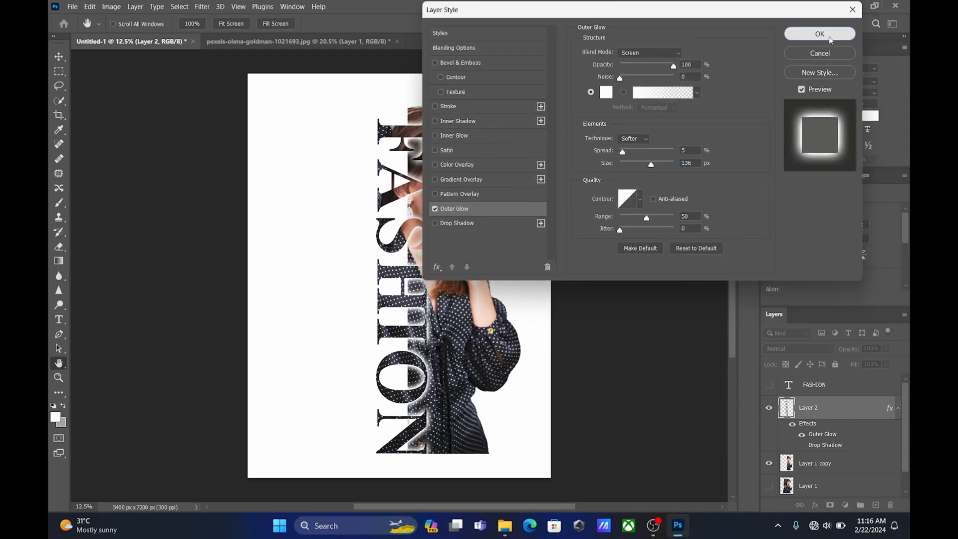
left_click(829, 37)
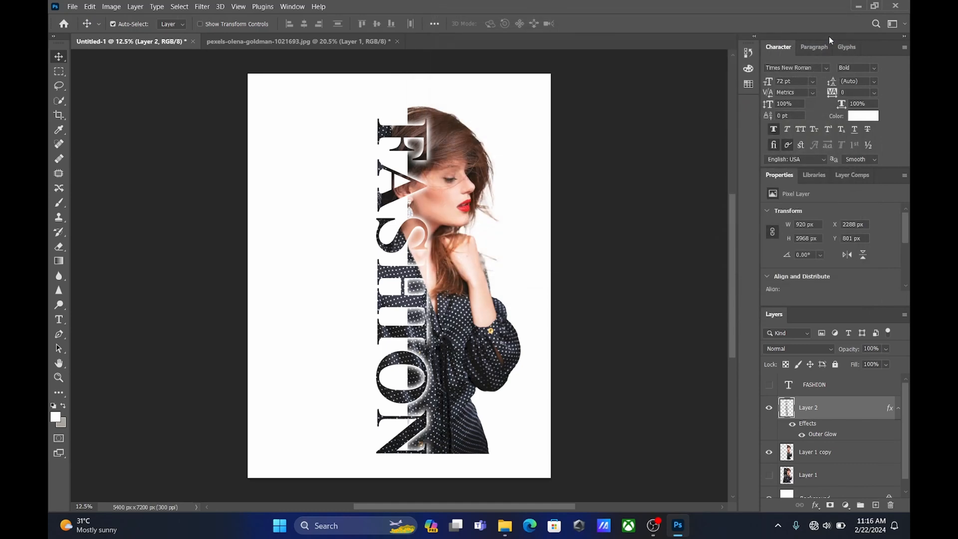
Enable Bevel & Emboss and Satin in Layer 2's layer style.
double_click(862, 415)
left_click_drag(574, 14, 682, 24)
left_click(549, 73)
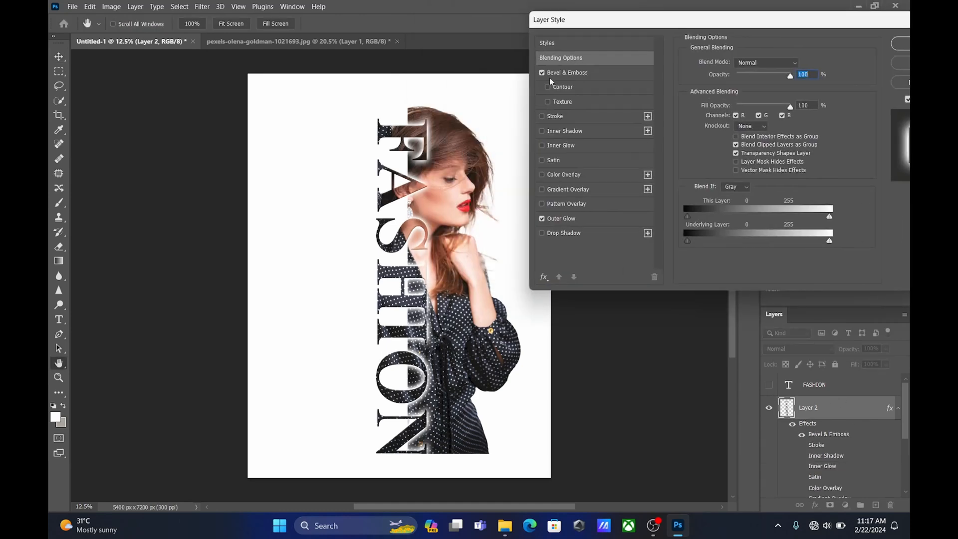
left_click(543, 161)
left_click(627, 159)
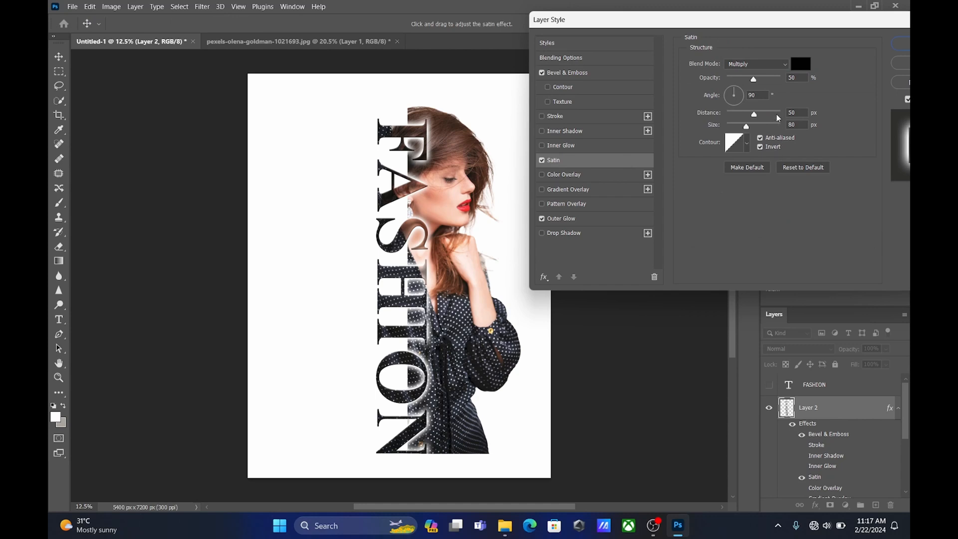
Set the Satin effect to 26% opacity, 168 px distance and 109 px size, and apply the layer style.
left_click_drag(758, 112, 727, 127)
mouse_move(780, 114)
left_mouse_down()
mouse_move(743, 116)
mouse_move(743, 125)
left_mouse_up()
left_click_drag(753, 81, 786, 79)
mouse_move(755, 116)
left_mouse_down()
mouse_move(772, 113)
mouse_move(764, 112)
left_mouse_up()
left_click_drag(780, 79, 740, 78)
mouse_move(763, 115)
left_mouse_down()
mouse_move(771, 115)
mouse_move(761, 114)
left_mouse_up()
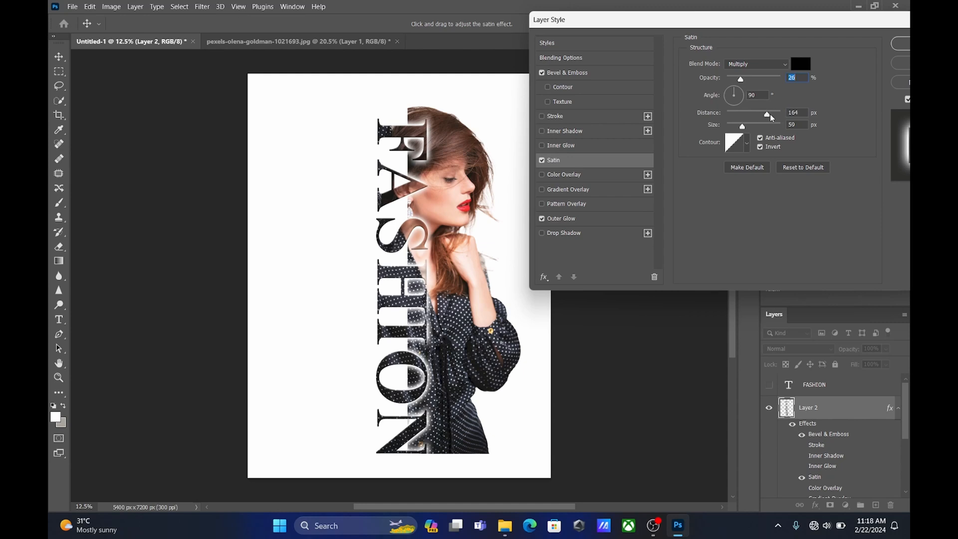
left_click(770, 114)
mouse_move(744, 126)
left_mouse_down()
mouse_move(730, 128)
mouse_move(752, 130)
left_mouse_up()
left_click_drag(711, 23, 566, 23)
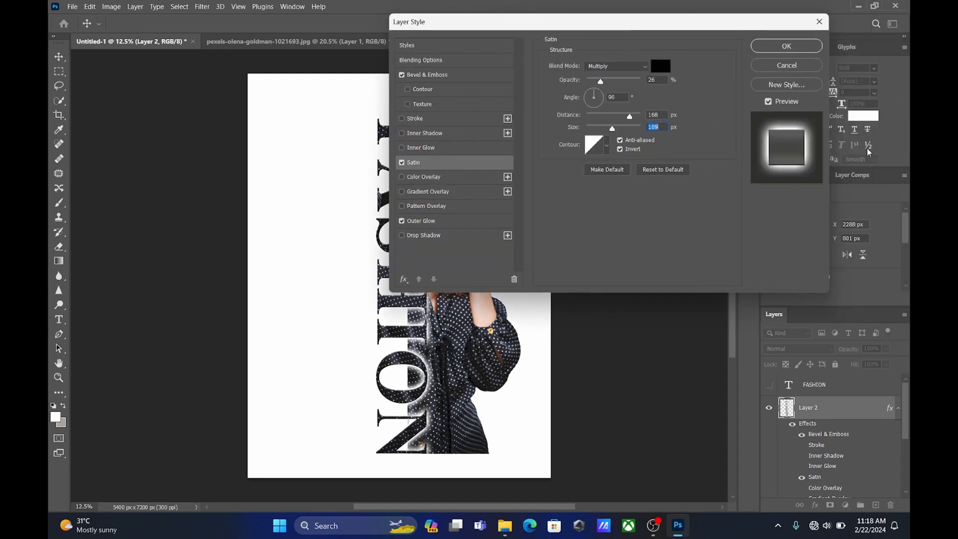
left_click(771, 44)
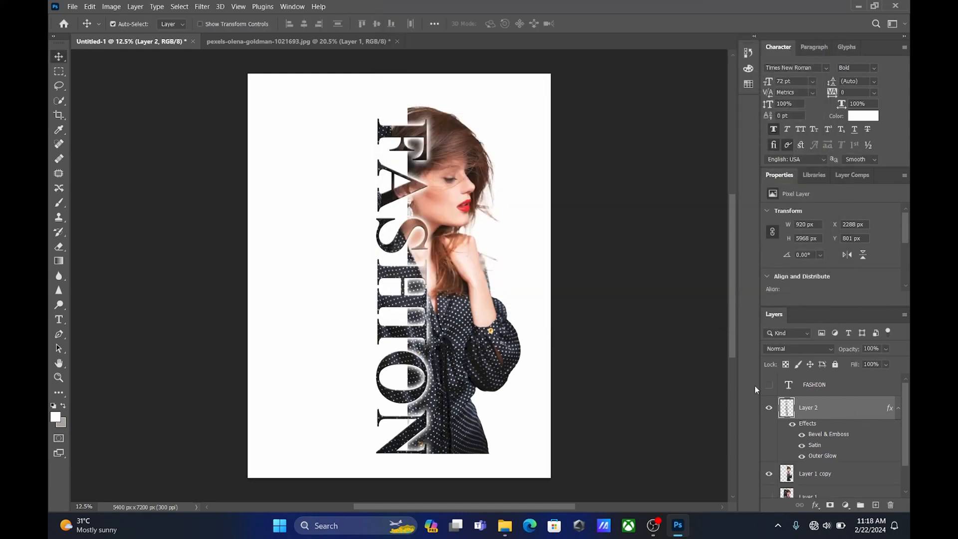
Select the FASHION, Layer 2, Layer 1 copy and Layer 1 layers together and nudge them left on the poster.
left_click(838, 393, "ctrl")
scroll(859, 440, "down", 2)
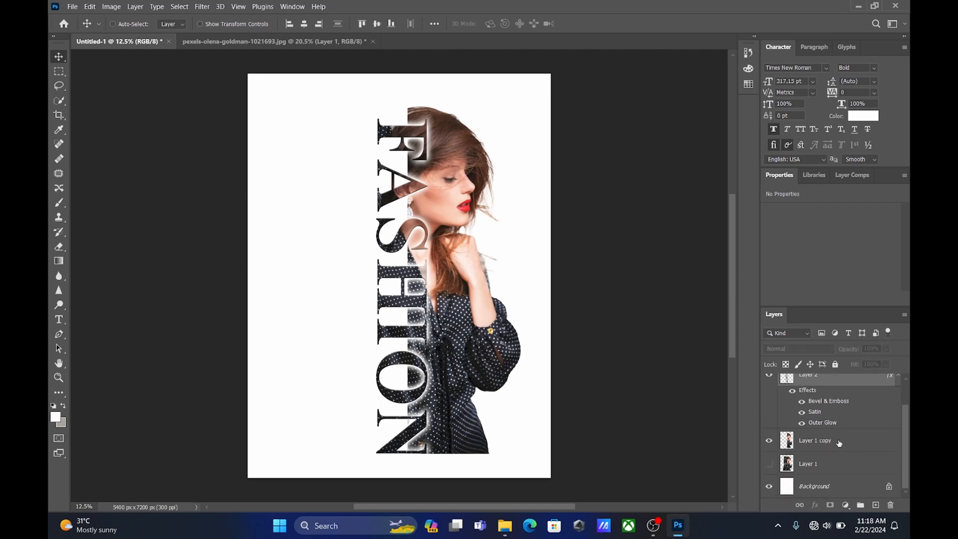
left_click(843, 441, "ctrl")
left_click(834, 463, "ctrl")
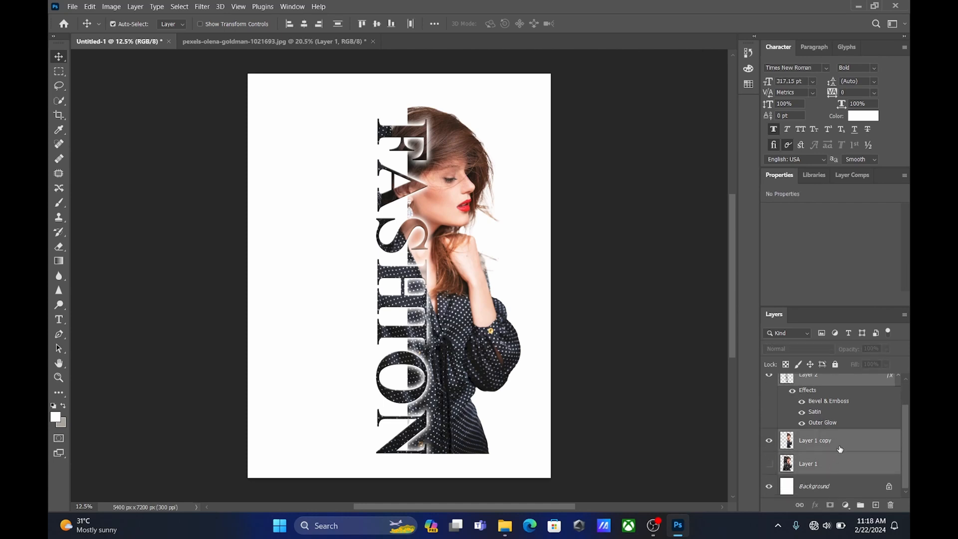
key("Left")
key("Left")
key("Left")
key("Left")
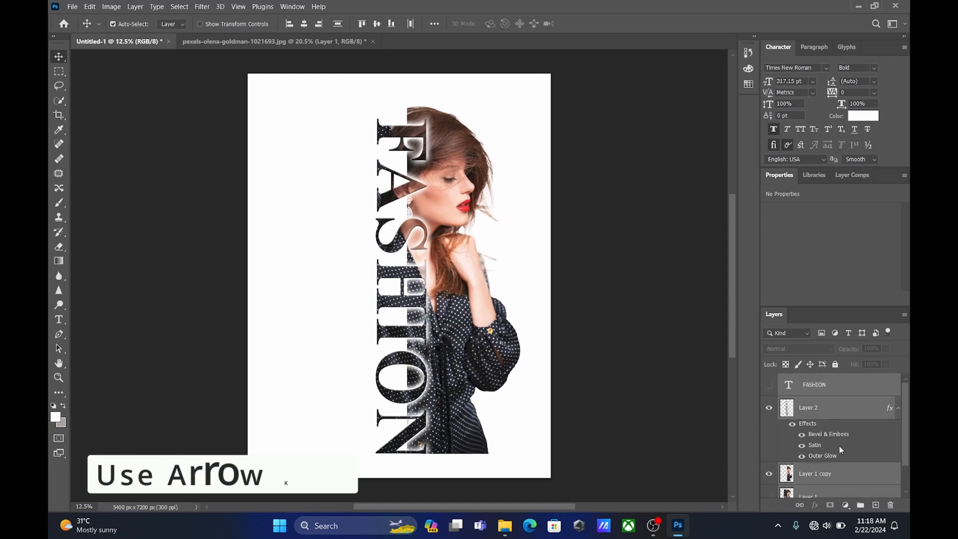
key("Left")
key("Left")
key("Left")
key("Left")
key("Left")
key("Left")
key("Left")
key("Left")
key("Left")
key("Left")
key("Left")
key("Left")
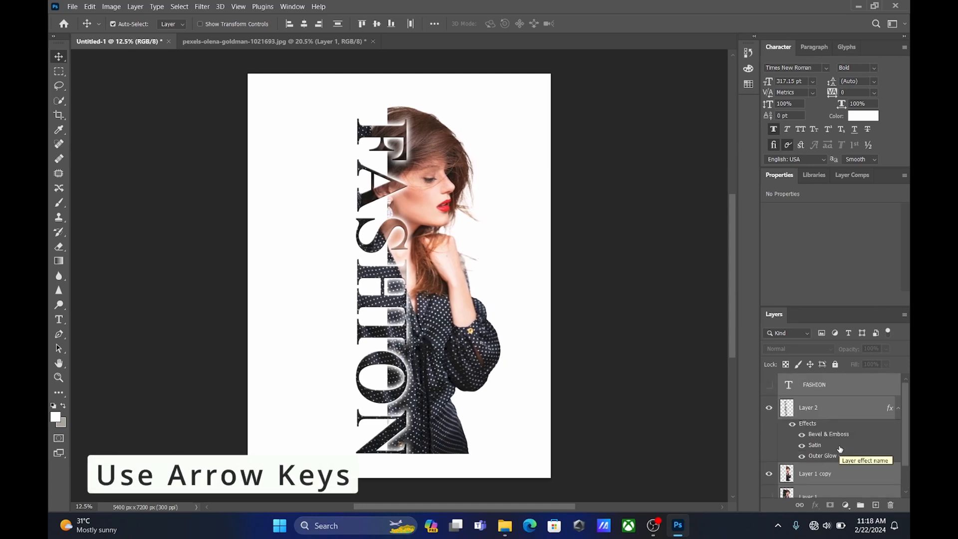
key("Left")
key("Left")
key("Left")
key("Left")
key("Left")
key("Left")
key("Left")
key("Left")
key("Left")
key("Left")
key("Left")
key("Left")
key("Left")
key("Left")
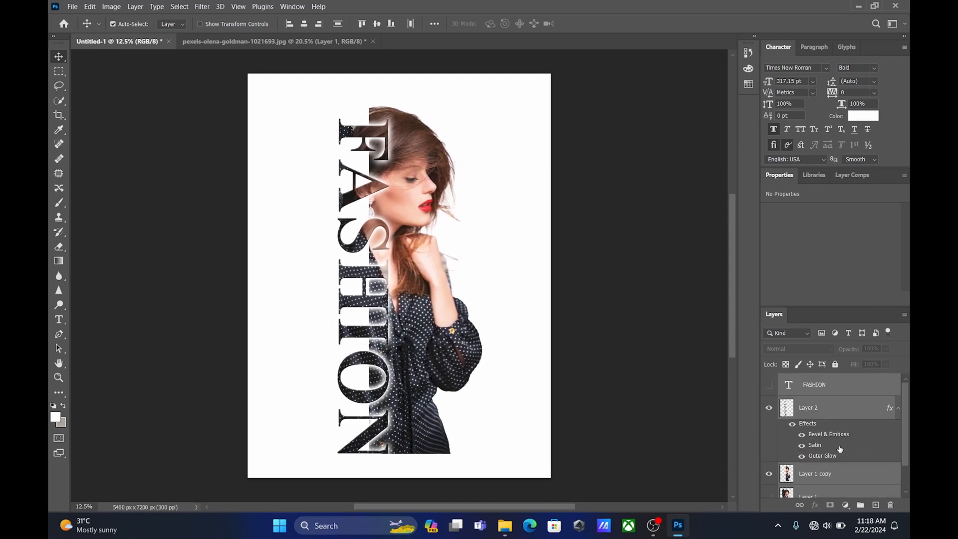
Nudge the selected layers slightly up and back right, placing Layer 1 copy at about X 2291 px, Y 469 px.
key("Up")
key("Up")
key("Up")
key("Up")
key("Up")
key("Up")
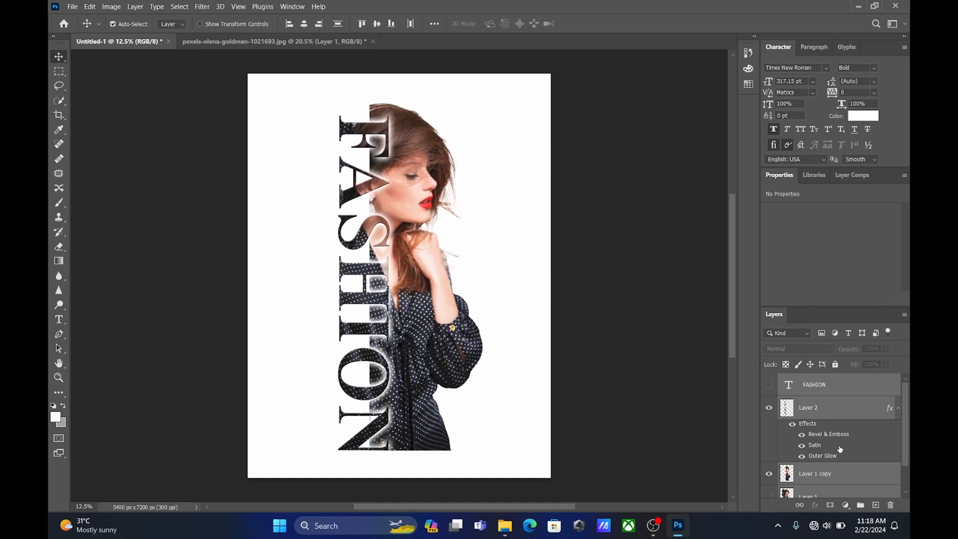
key("Right")
key("Right")
key("Right")
key("Right")
key("Right")
key("Right")
key("Right")
key("Right")
key("Right")
key("Right")
key("Right")
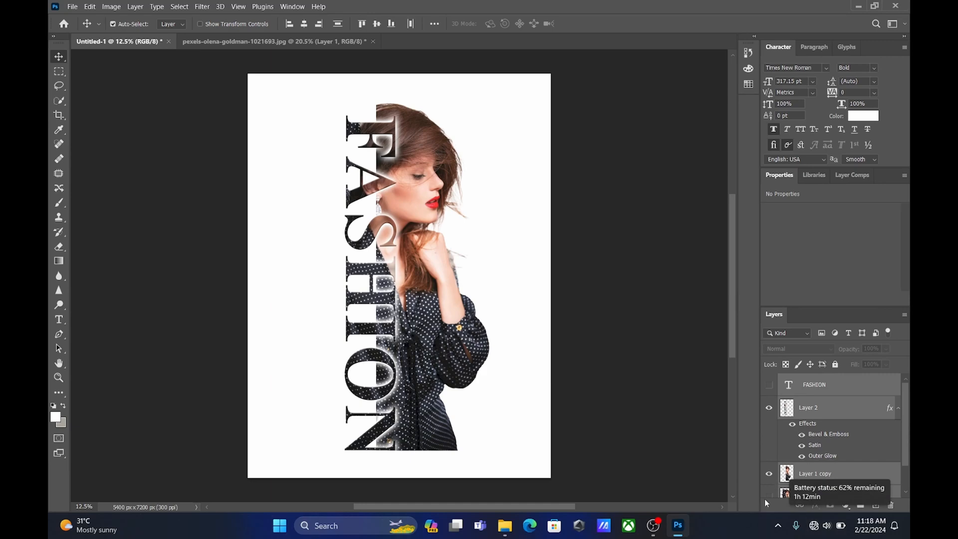
Add a new empty layer directly above the Background layer.
scroll(833, 466, "down", 2)
left_click(849, 487)
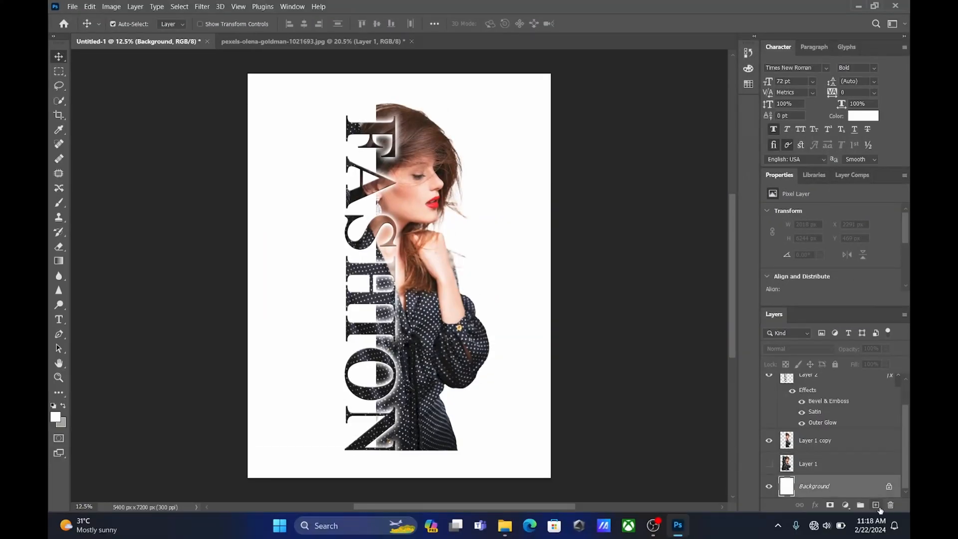
left_click(876, 505)
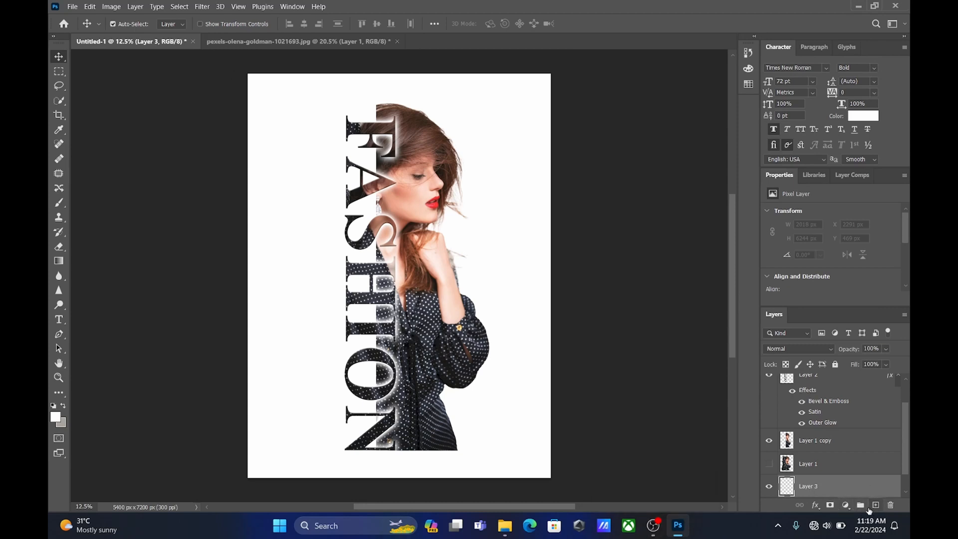
Fill Layer 3 with the third Grays gradient preset as a linear gradient running diagonally from the poster's bottom-left to top-right corner.
left_click(59, 260)
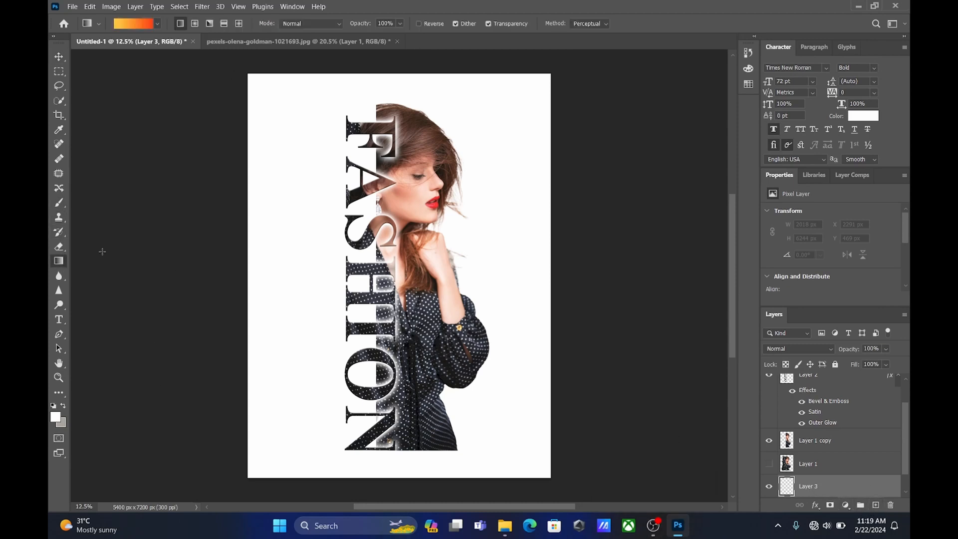
left_click(159, 24)
scroll(83, 76, "down", 3)
left_click(75, 69)
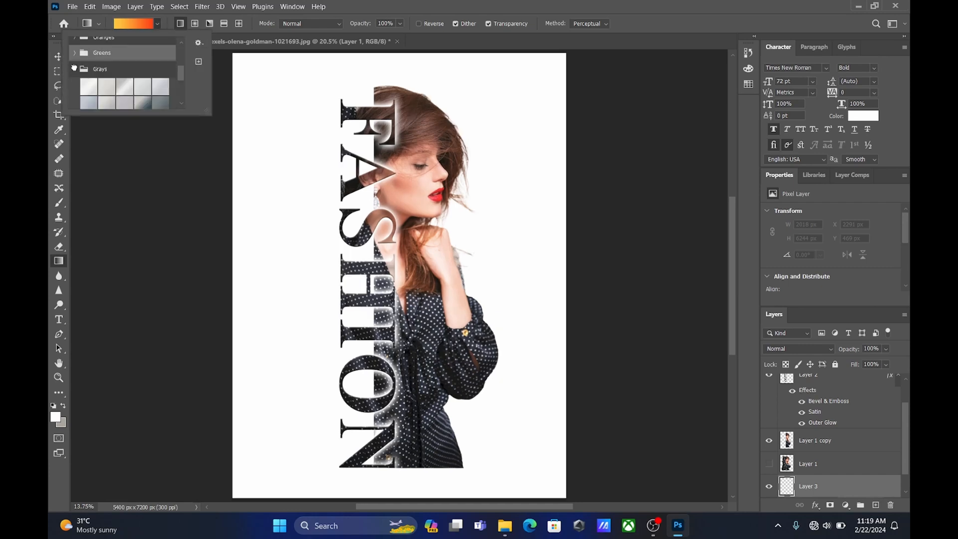
scroll(150, 95, "down", 3)
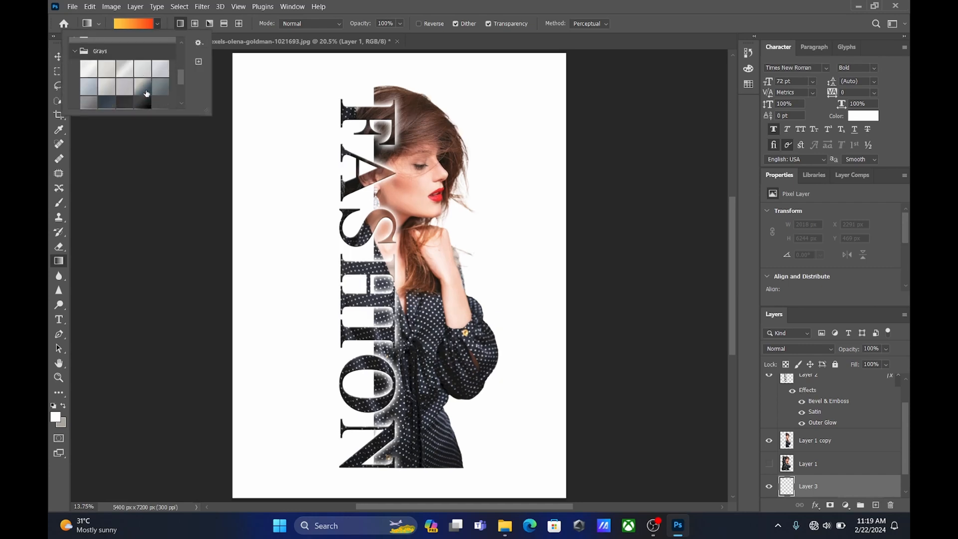
scroll(168, 105, "up", 1)
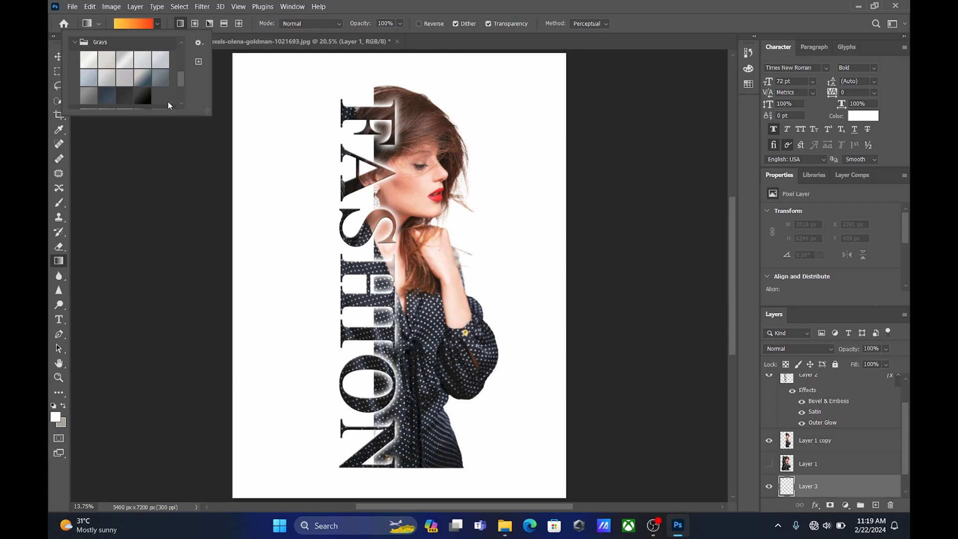
left_click(124, 60)
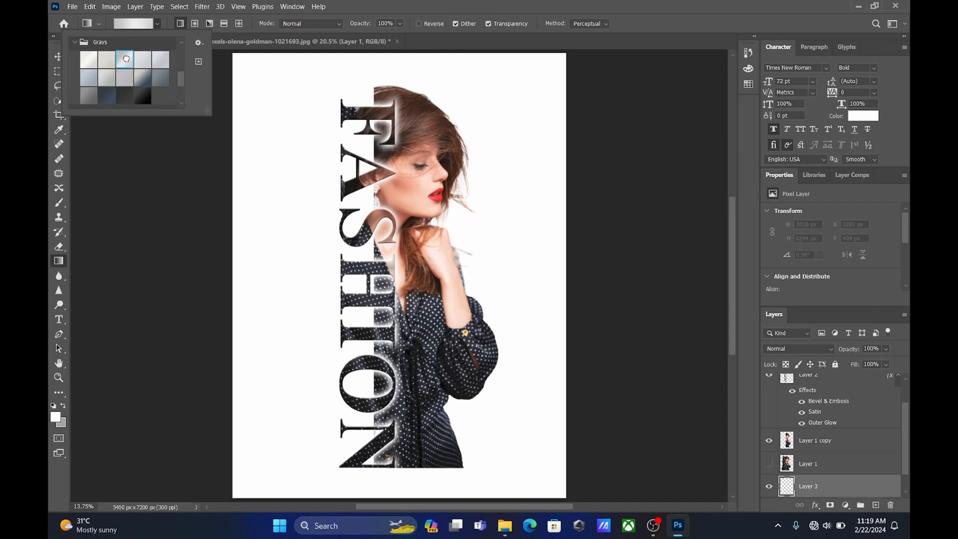
left_click(159, 26)
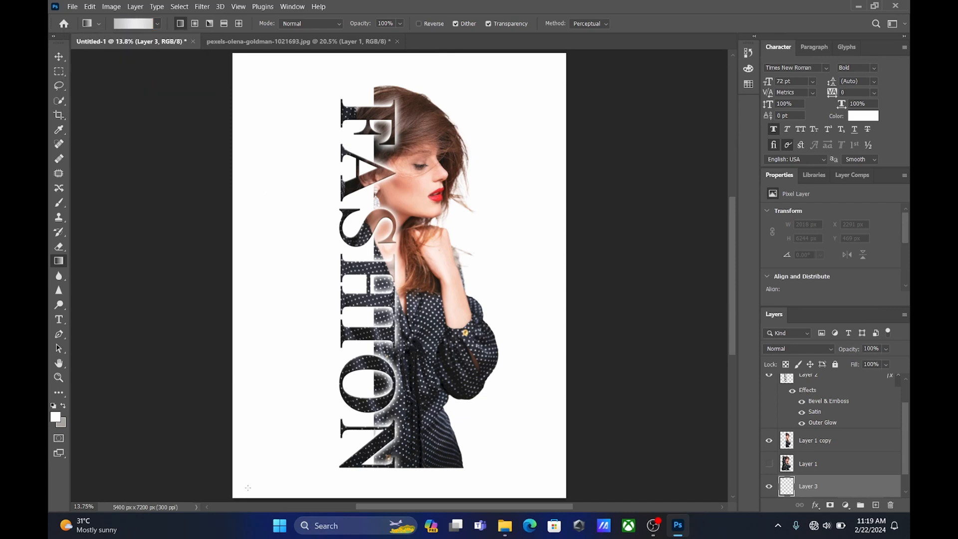
left_click_drag(232, 498, 567, 53)
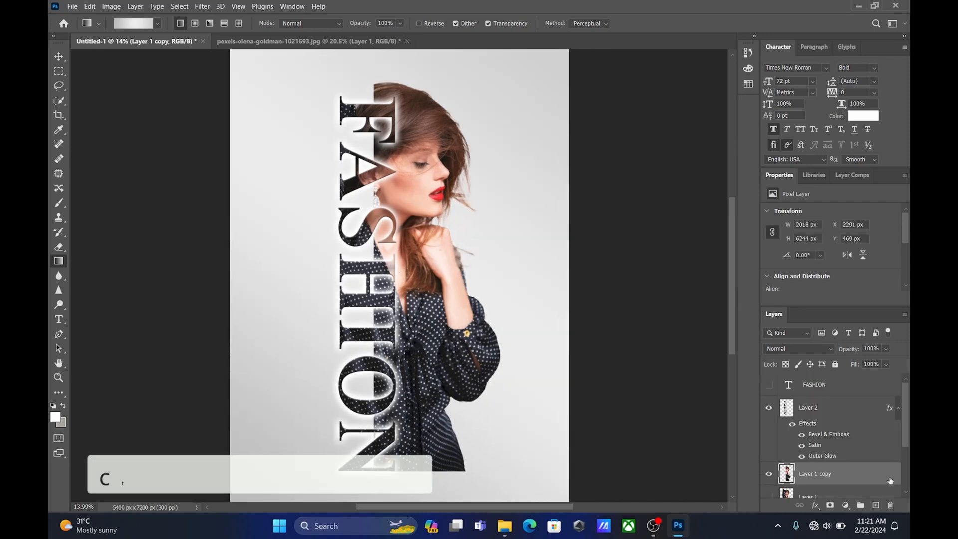
Stamp all visible layers into a new merged layer and move it to the top of the layer stack.
key("ctrl+alt+shift+e")
scroll(860, 479, "down", 3)
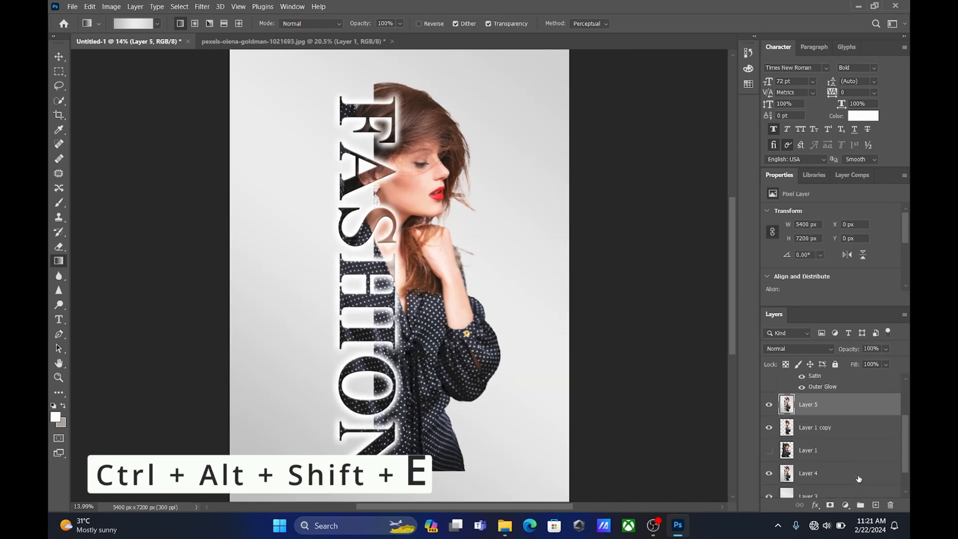
scroll(859, 479, "up", 3)
left_click_drag(859, 478, 862, 383)
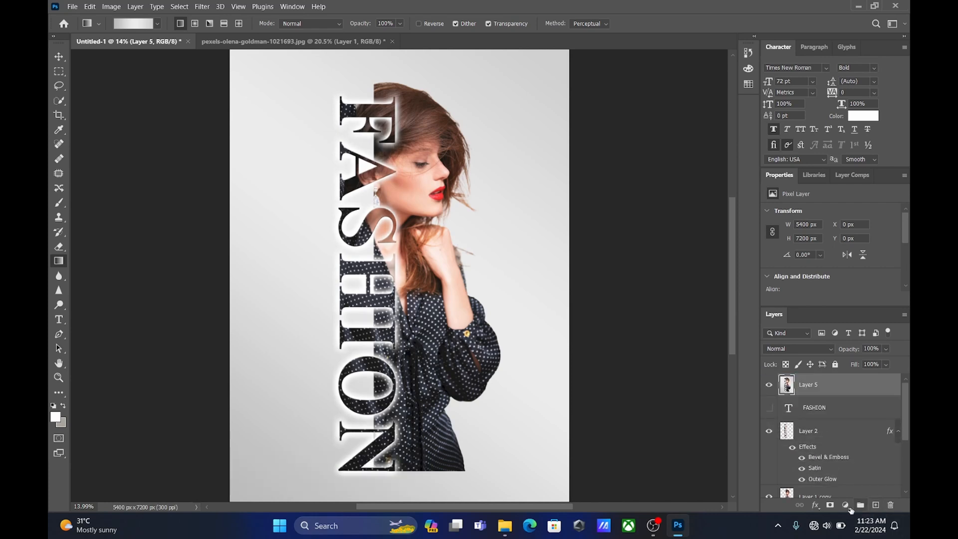
Add a Color Balance adjustment layer with midtones at Cyan-Red -1, Magenta-Green +20 and Yellow-Blue +44, and compare the poster with and without it.
left_click(846, 505)
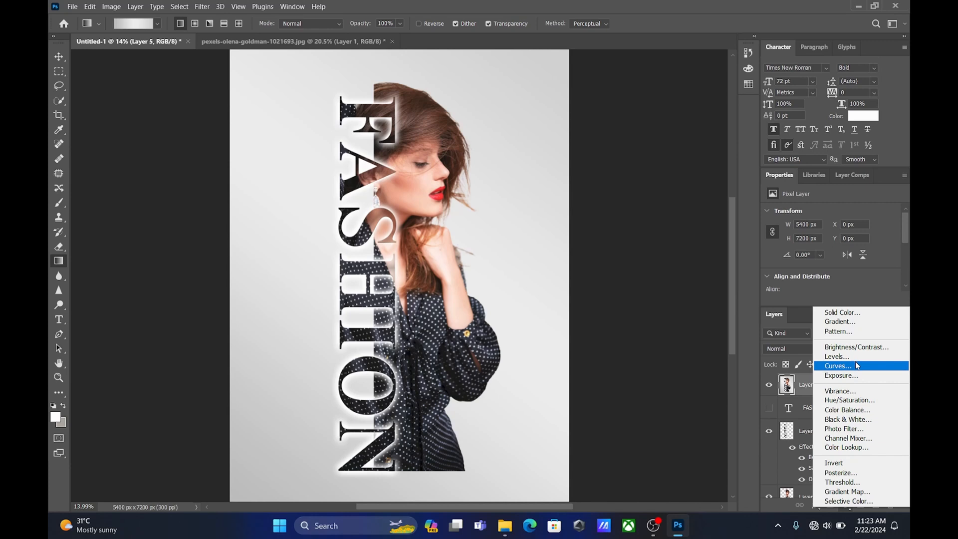
left_click(869, 410)
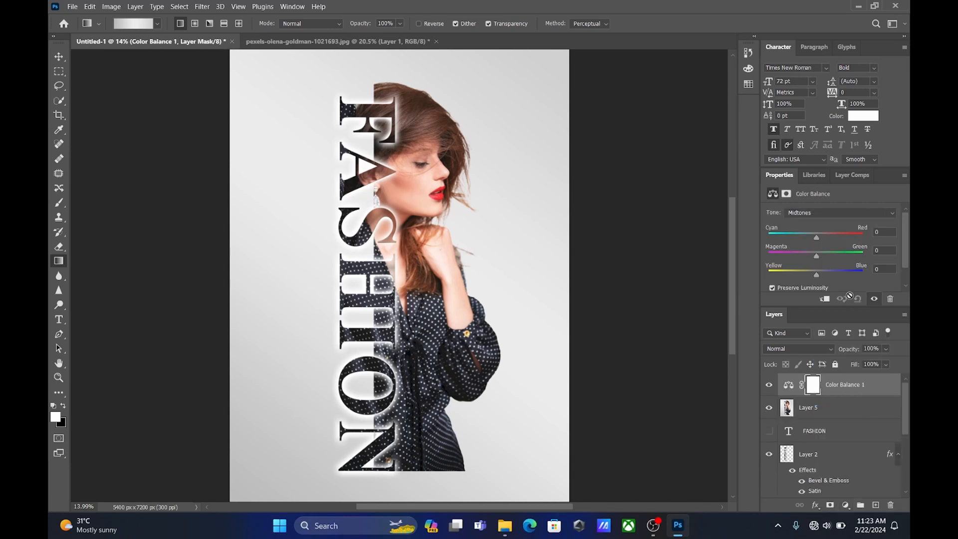
left_click_drag(817, 238, 832, 274)
mouse_move(813, 239)
left_mouse_down()
mouse_move(828, 239)
mouse_move(817, 239)
left_mouse_up()
left_click(828, 256)
left_click(876, 300)
left_click(876, 300)
left_click(876, 300)
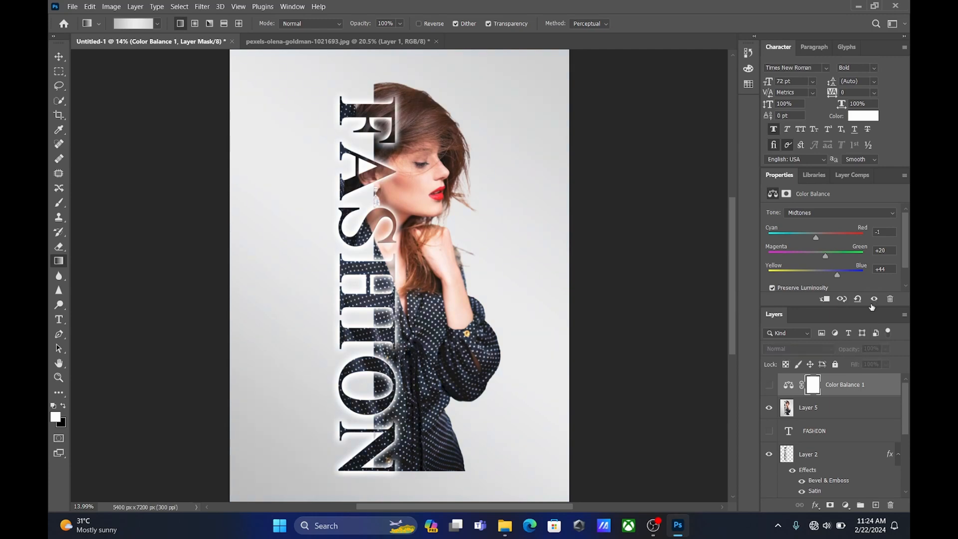
left_click(876, 301)
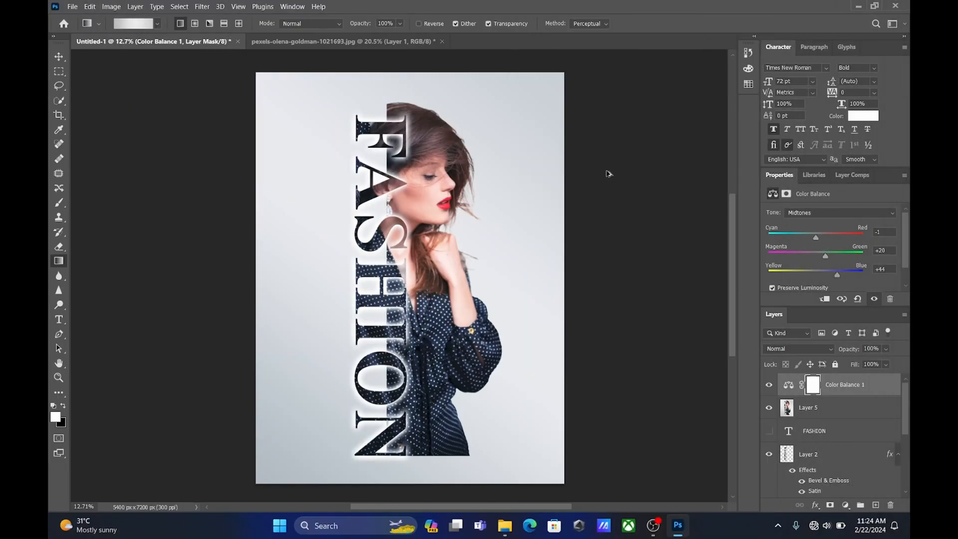
Save a copy of the poster in folder 06 as a JPEG named 01, with Maximum quality 12 and Progressive format.
key("ctrl+alt+s")
type("01")
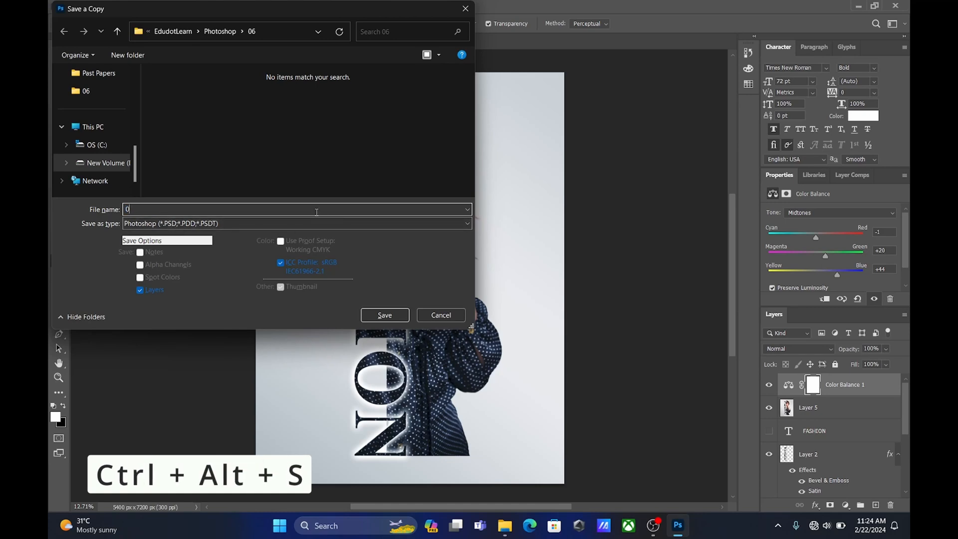
left_click(445, 223)
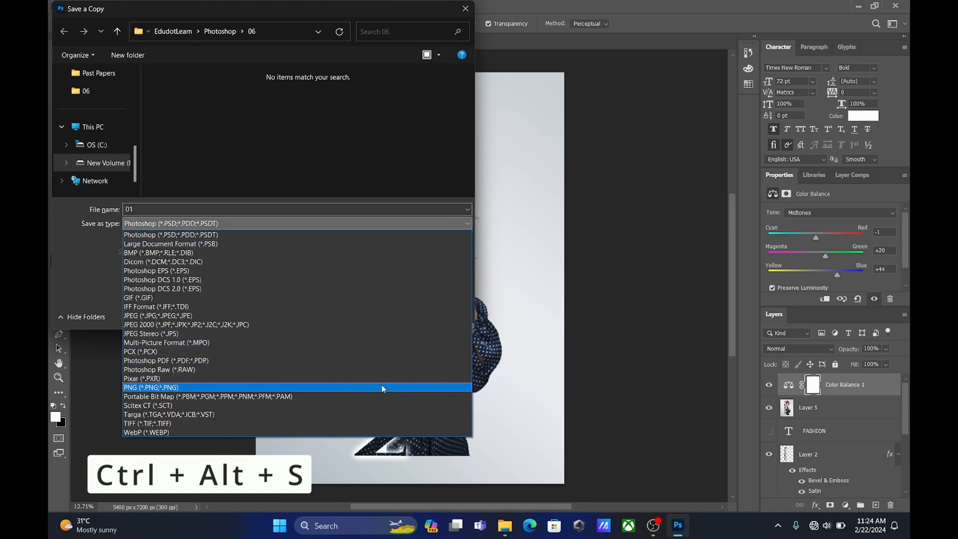
left_click(382, 314)
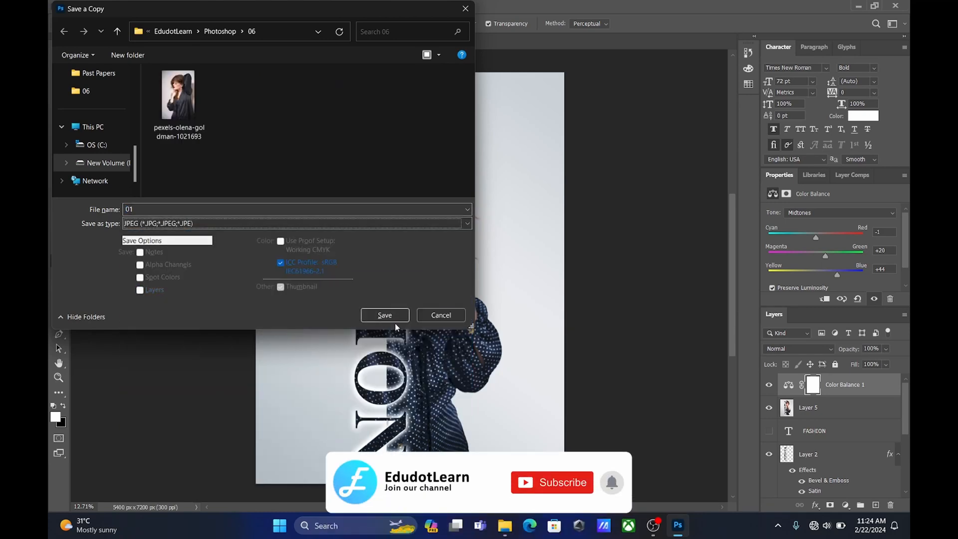
left_click(384, 315)
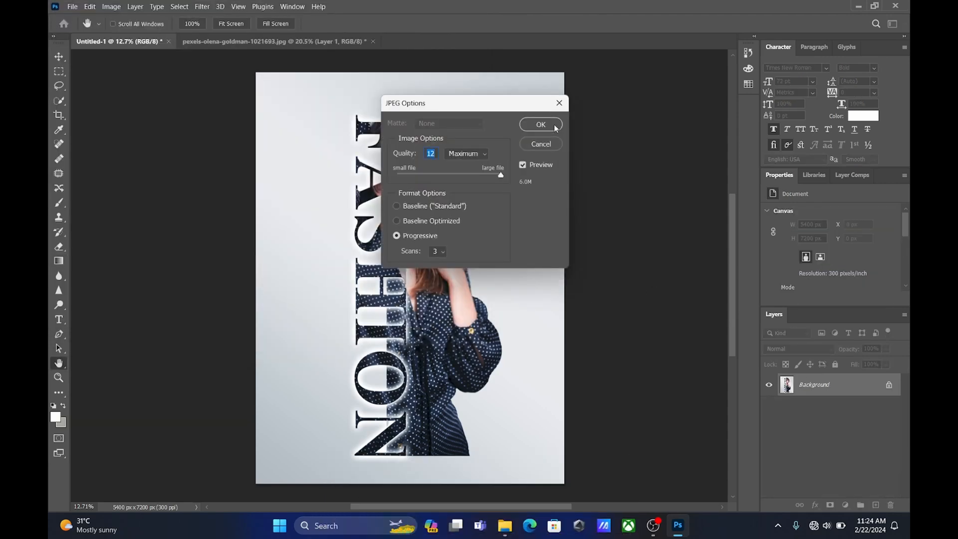
left_click(554, 124)
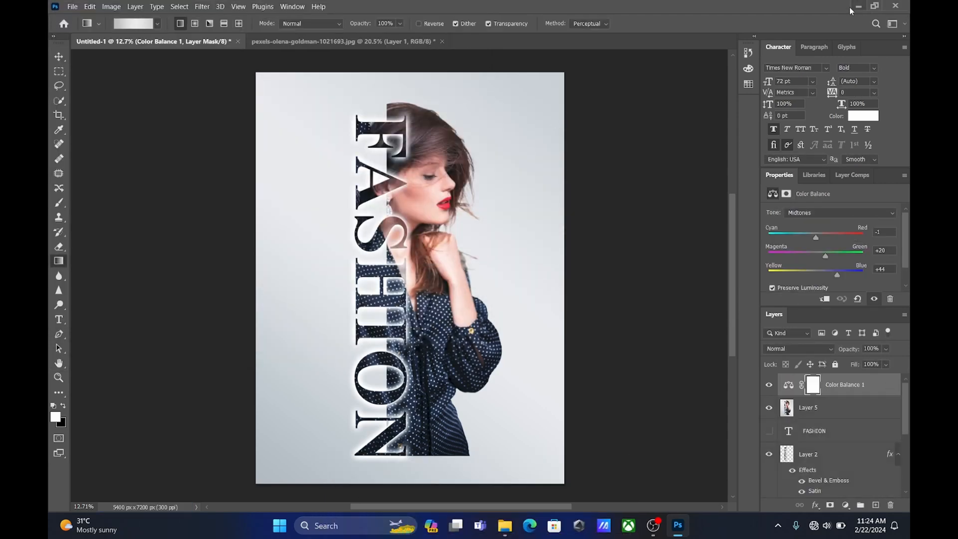
Switch to File Explorer and select the exported 01 JPG file in folder 06.
left_click(859, 6)
left_click(505, 525)
left_click(358, 120)
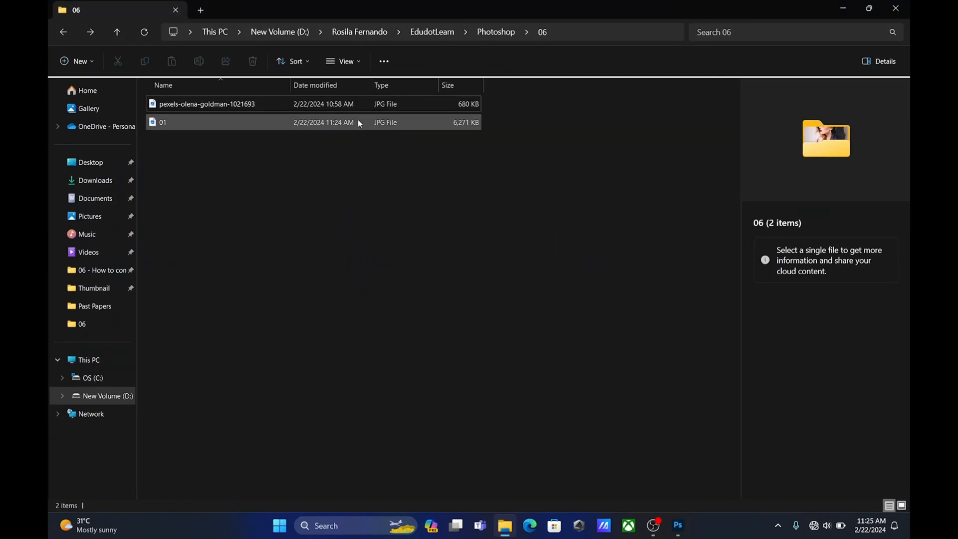